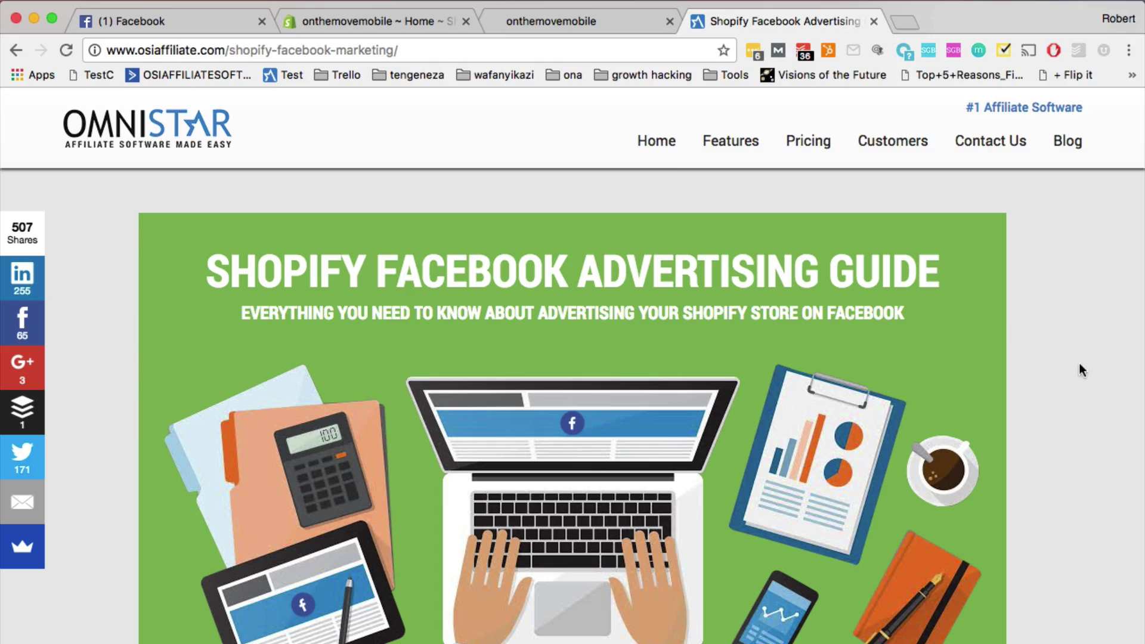
# Scroll the OmniStar guide down to its seven chapter boxes, Facebook Pixel through infographic.
pyautogui.scroll(-6, 1065, 434)
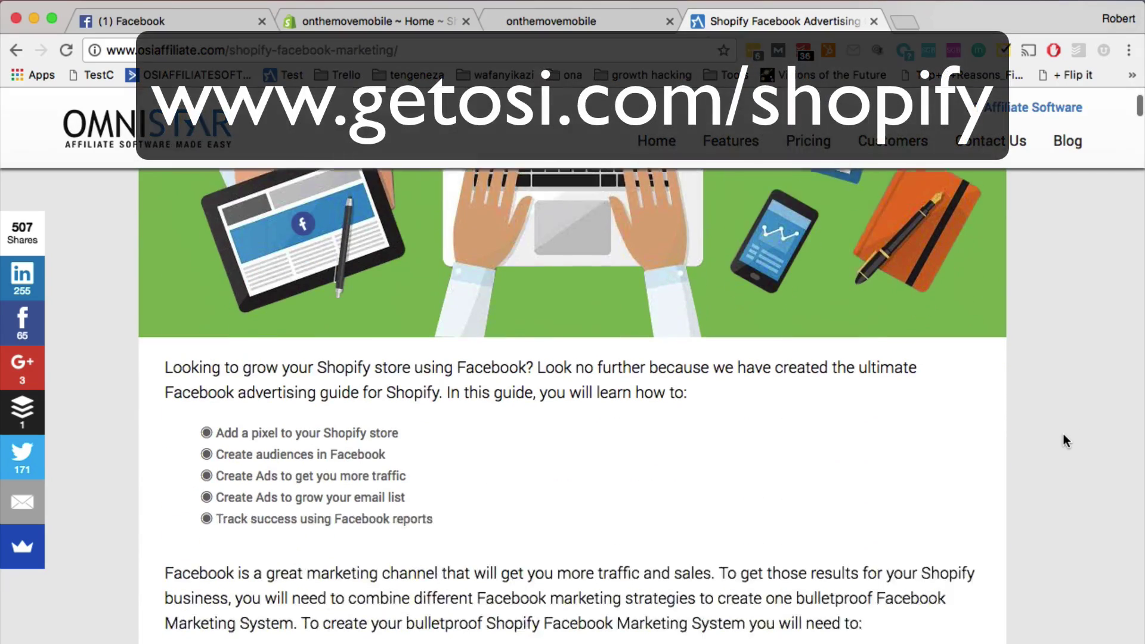
pyautogui.scroll(-10, 1064, 434)
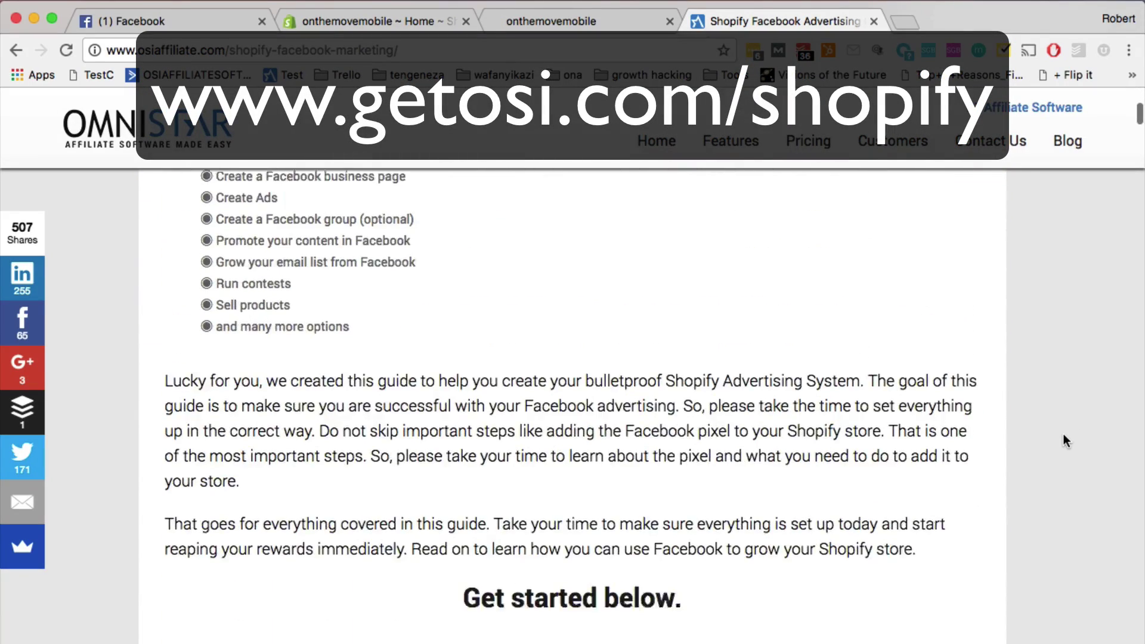
pyautogui.scroll(-7, 1063, 435)
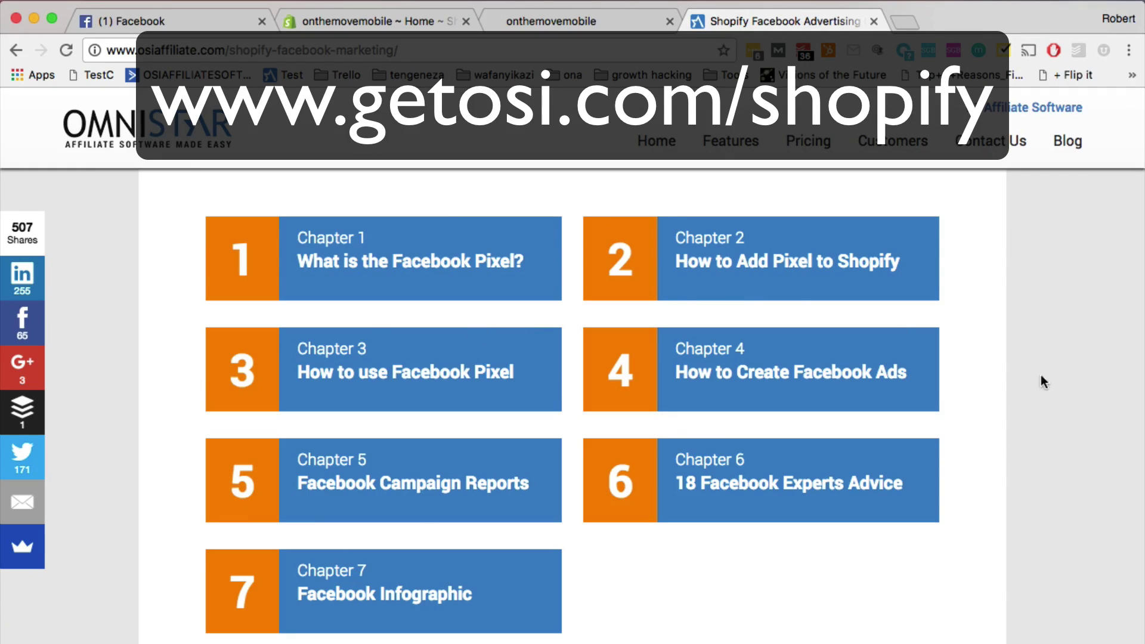
# Read Chapter 2 on adding the pixel to Shopify, then switch to the onthemovemobile admin tab.
pyautogui.scroll(-1, 774, 280)
pyautogui.click(774, 279)
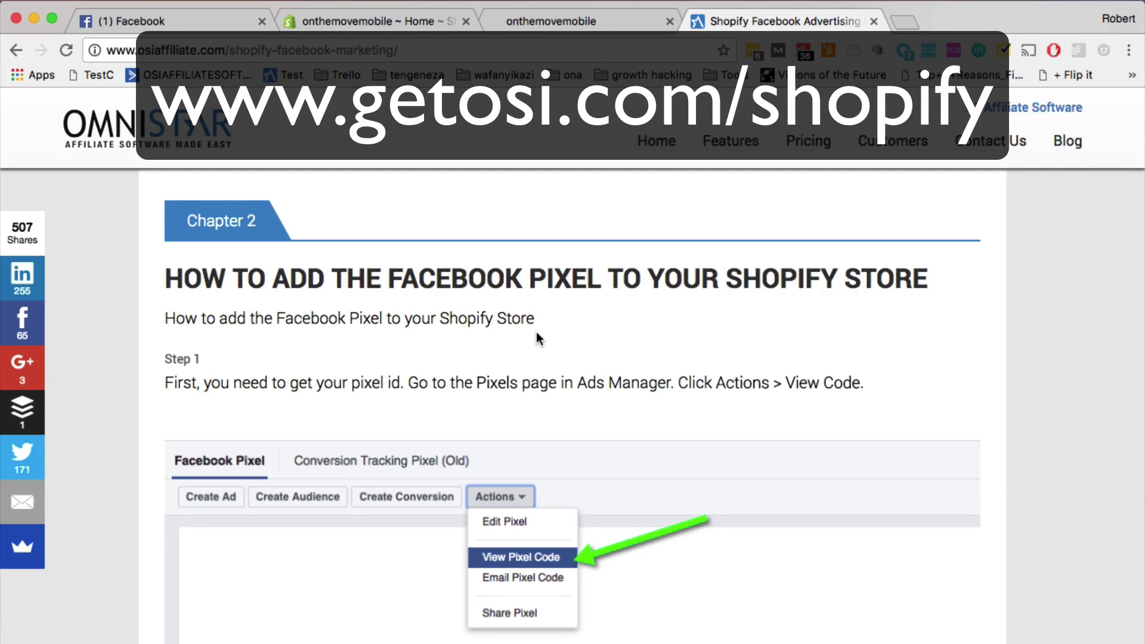
pyautogui.scroll(-5, 536, 332)
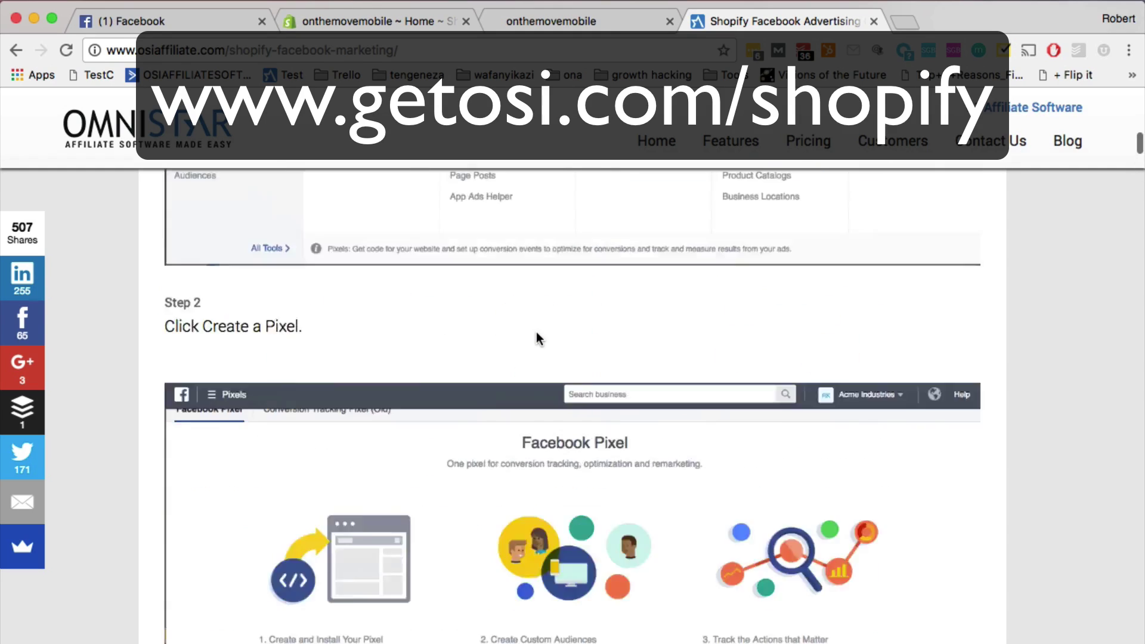
pyautogui.scroll(20, 536, 331)
pyautogui.scroll(-10, 536, 332)
pyautogui.scroll(1, 536, 332)
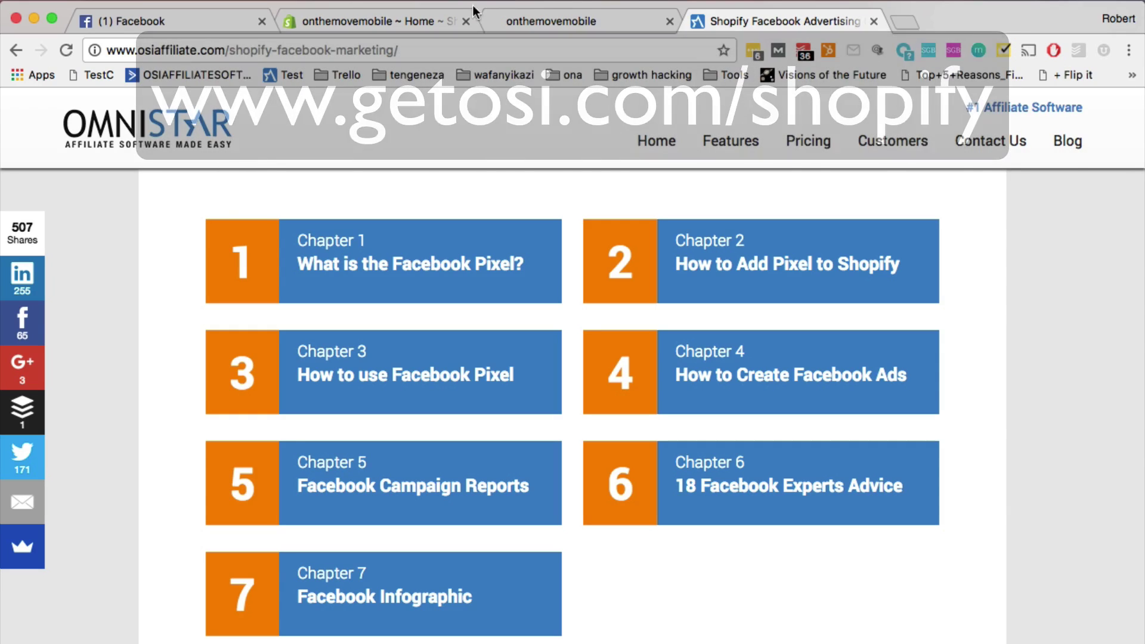
pyautogui.click(525, 19)
# View the store dashboard, then go from the Facebook feed to business.facebook.com for Acme Industries.
pyautogui.click(389, 20)
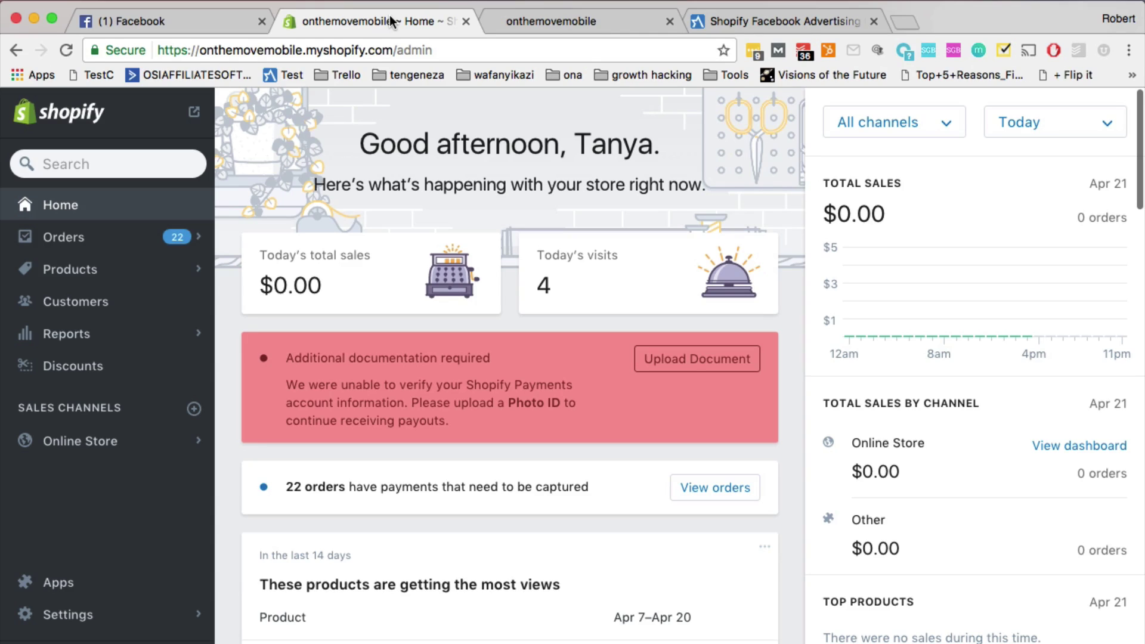
pyautogui.click(169, 16)
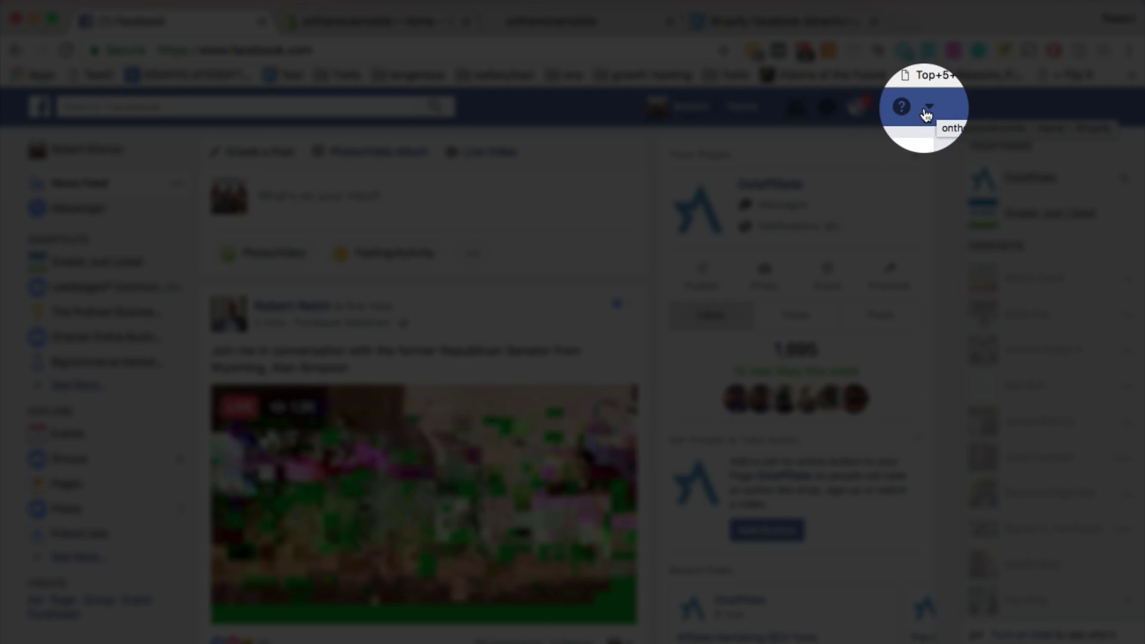
pyautogui.scroll(-5, 929, 113)
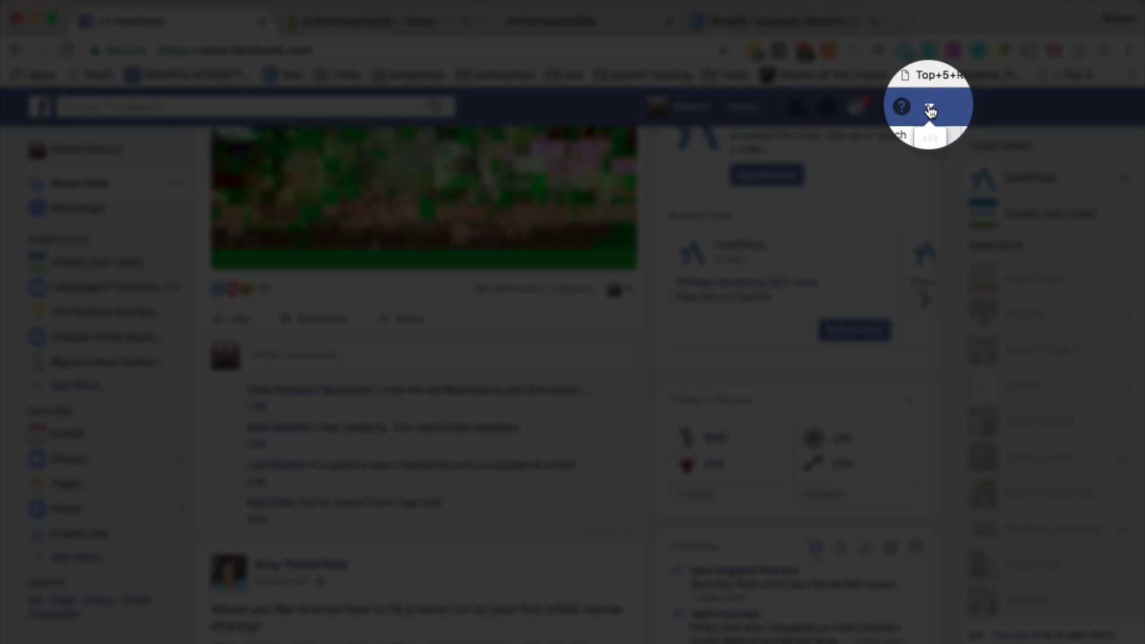
pyautogui.click(930, 111)
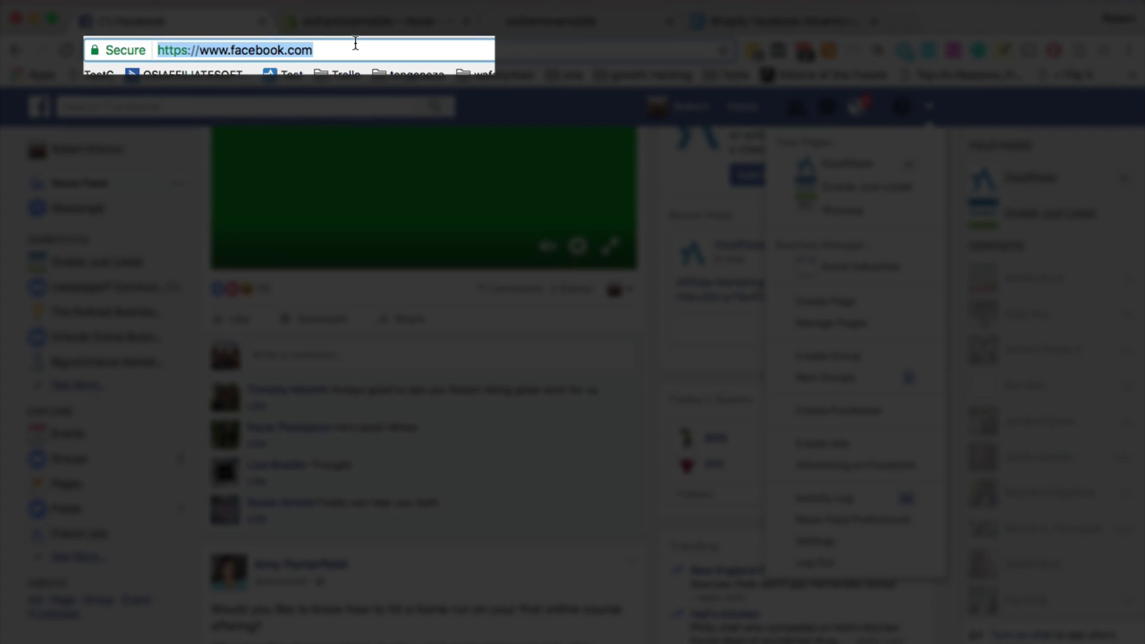
pyautogui.write('business')
pyautogui.press('Return')
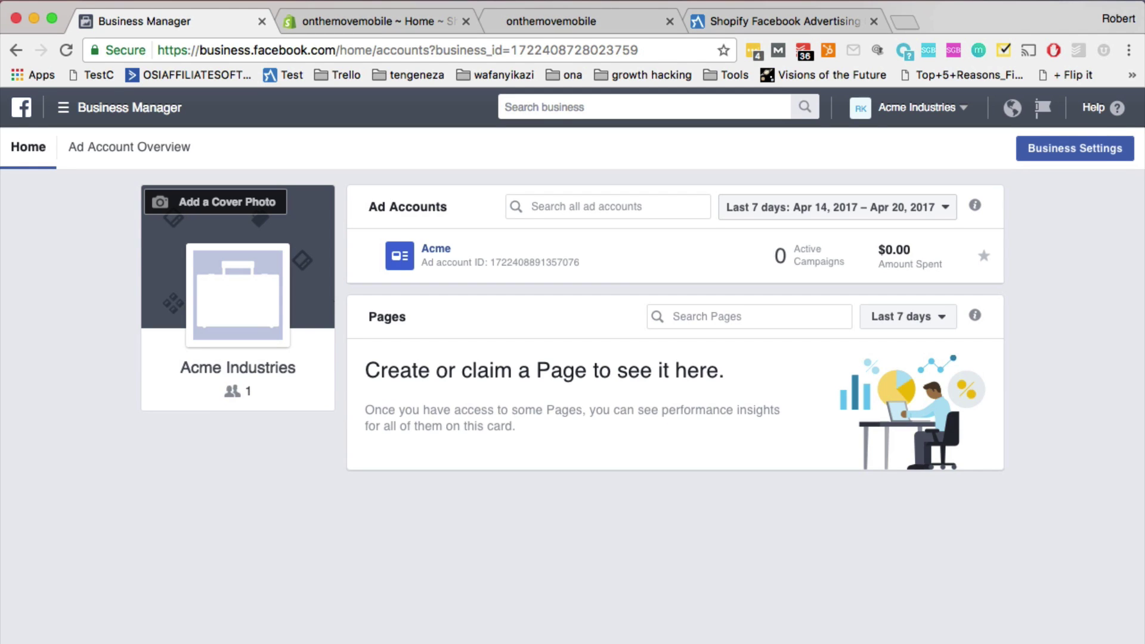
# Open the Pixels page for the Acme ad account from the Business Manager menu.
pyautogui.click(67, 118)
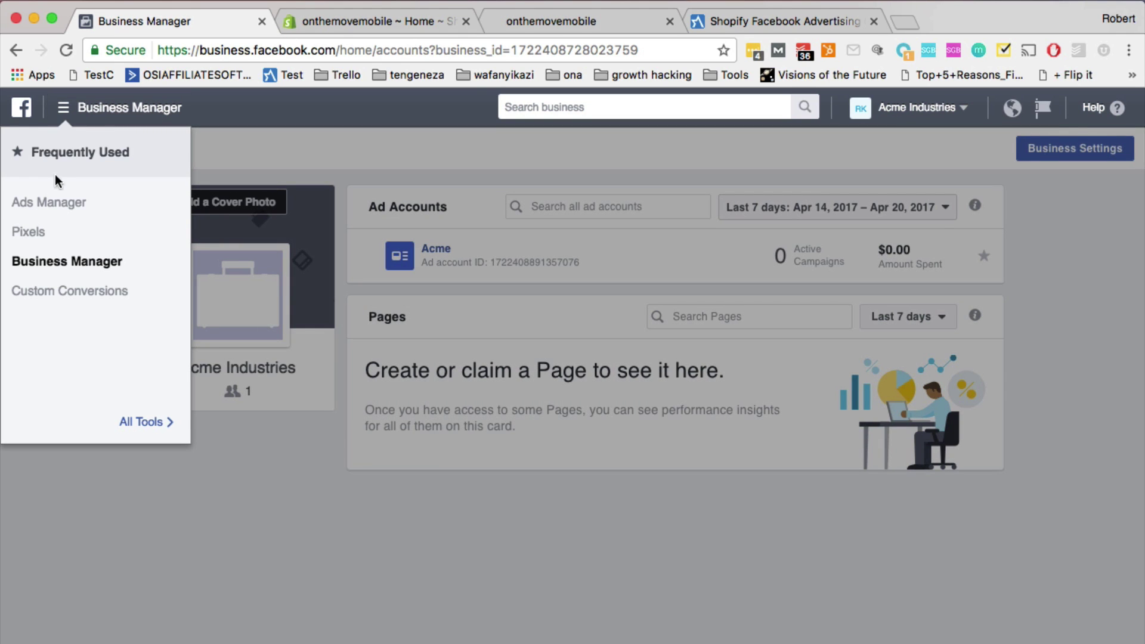
pyautogui.click(37, 236)
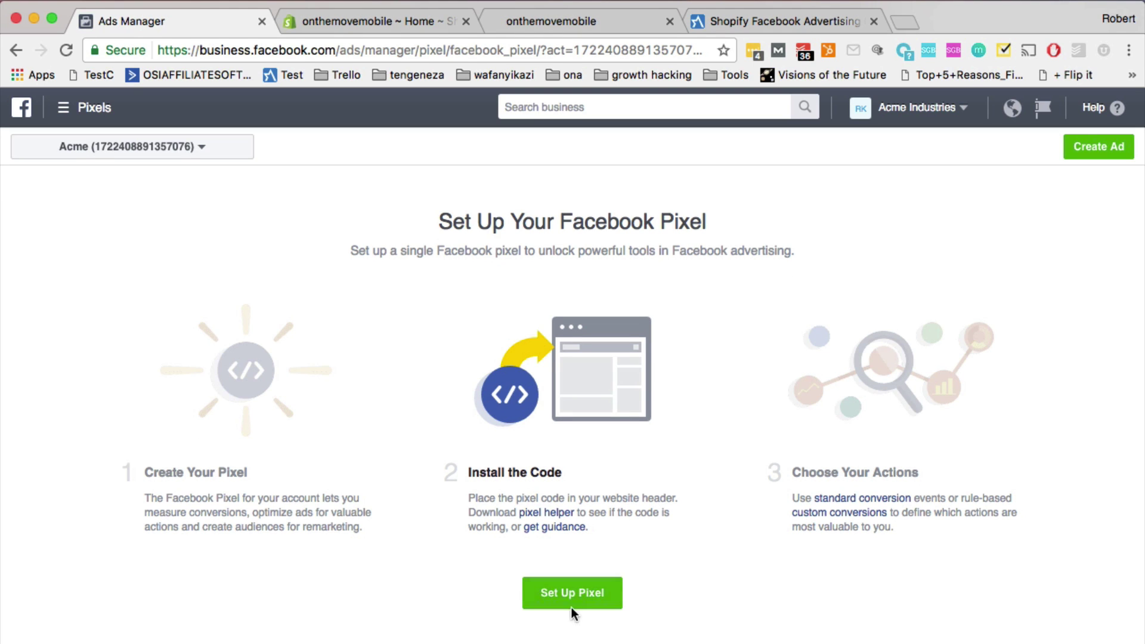
# Start pixel setup with manual Copy and Paste the Code installation and expand Install Pixel Base Code.
pyautogui.click(577, 603)
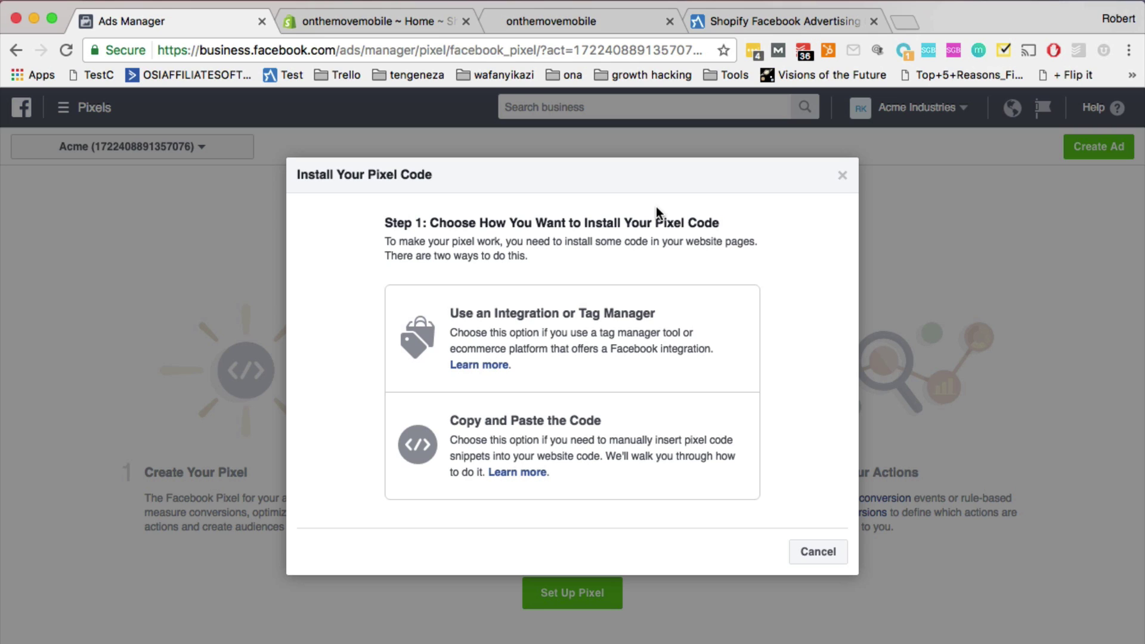
pyautogui.click(546, 454)
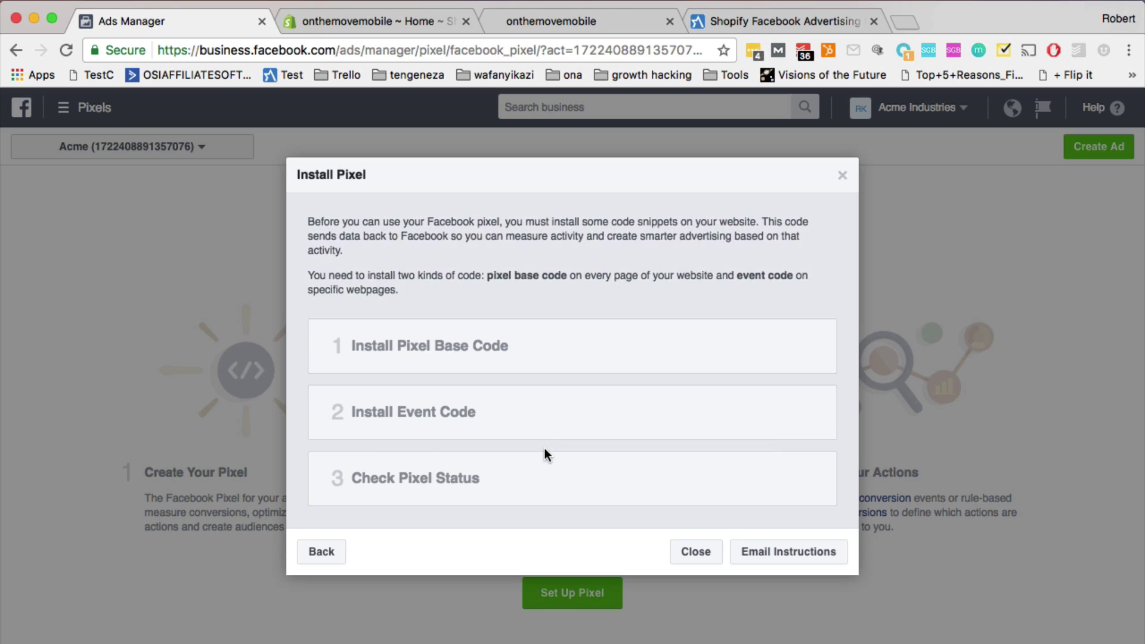
pyautogui.click(487, 349)
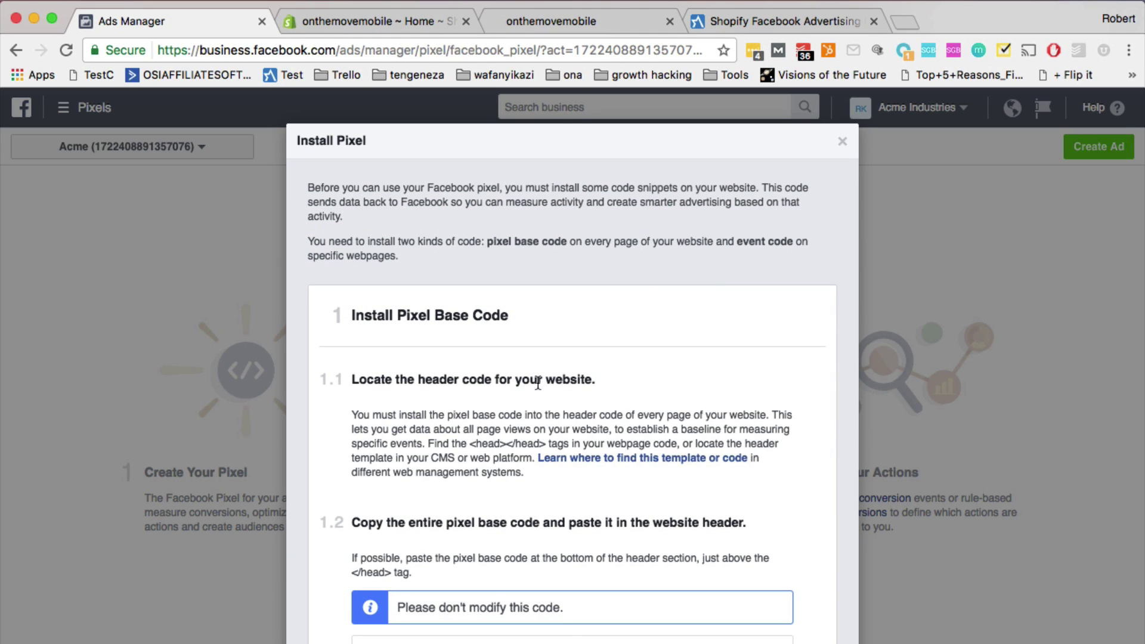
# Copy the full pixel base code block to the clipboard.
pyautogui.scroll(-5, 808, 427)
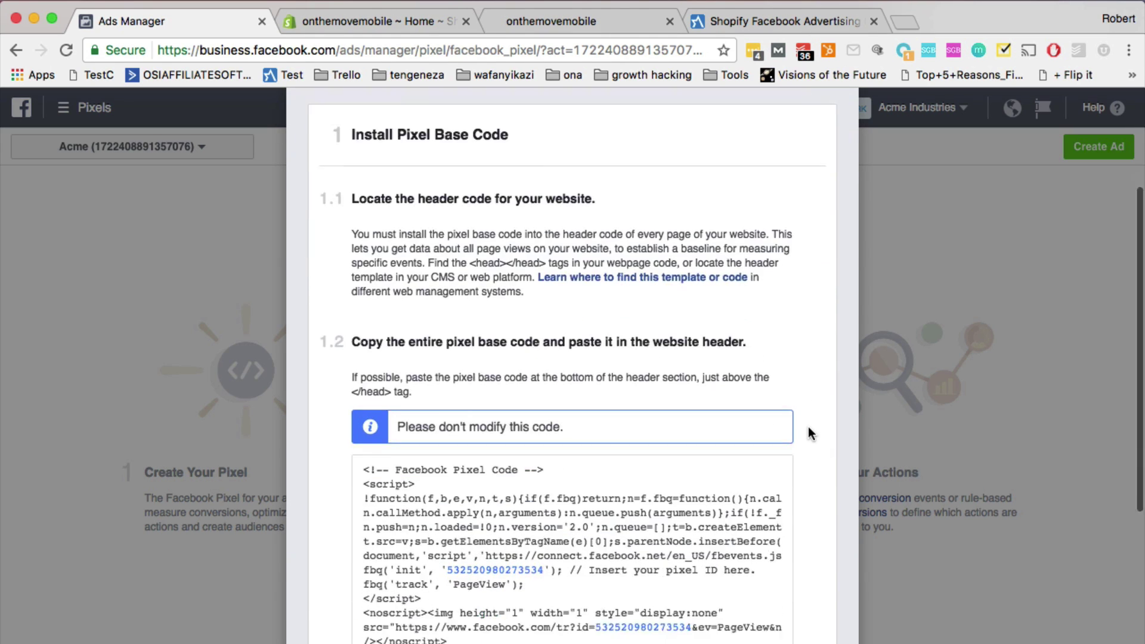
pyautogui.scroll(-4, 808, 427)
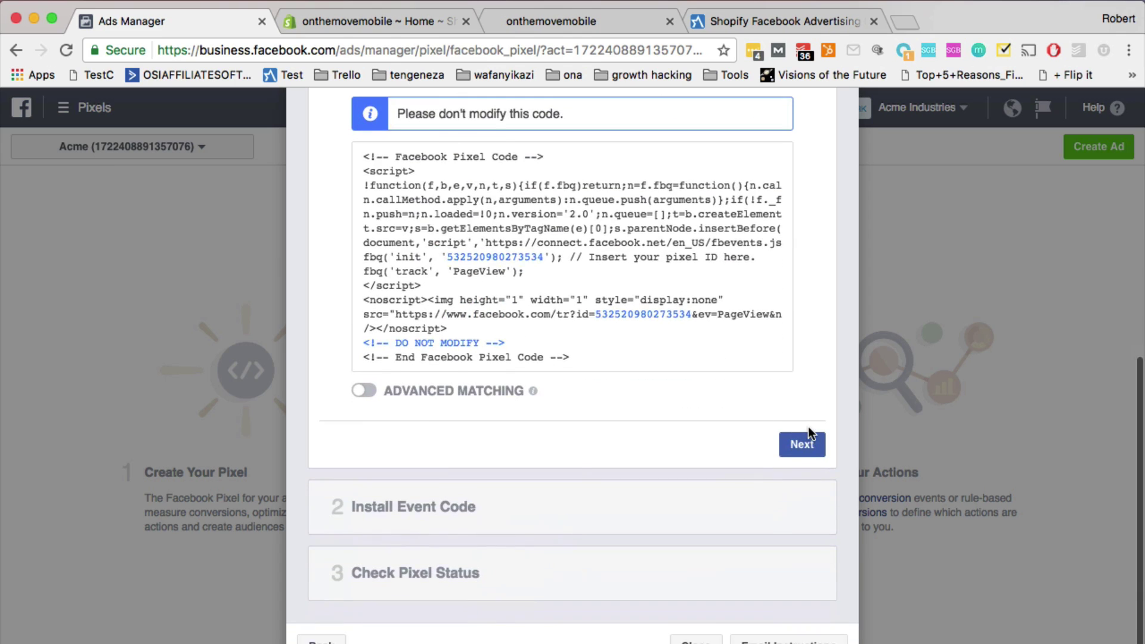
pyautogui.scroll(3, 808, 427)
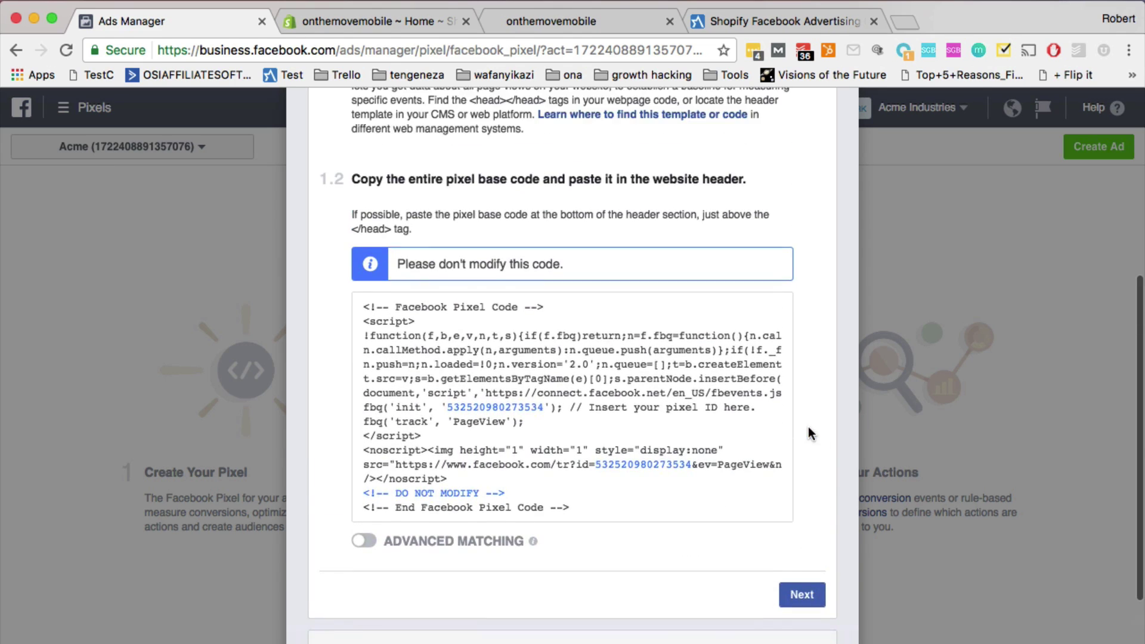
pyautogui.moveTo(545, 384)
pyautogui.scroll(-1, 544, 385)
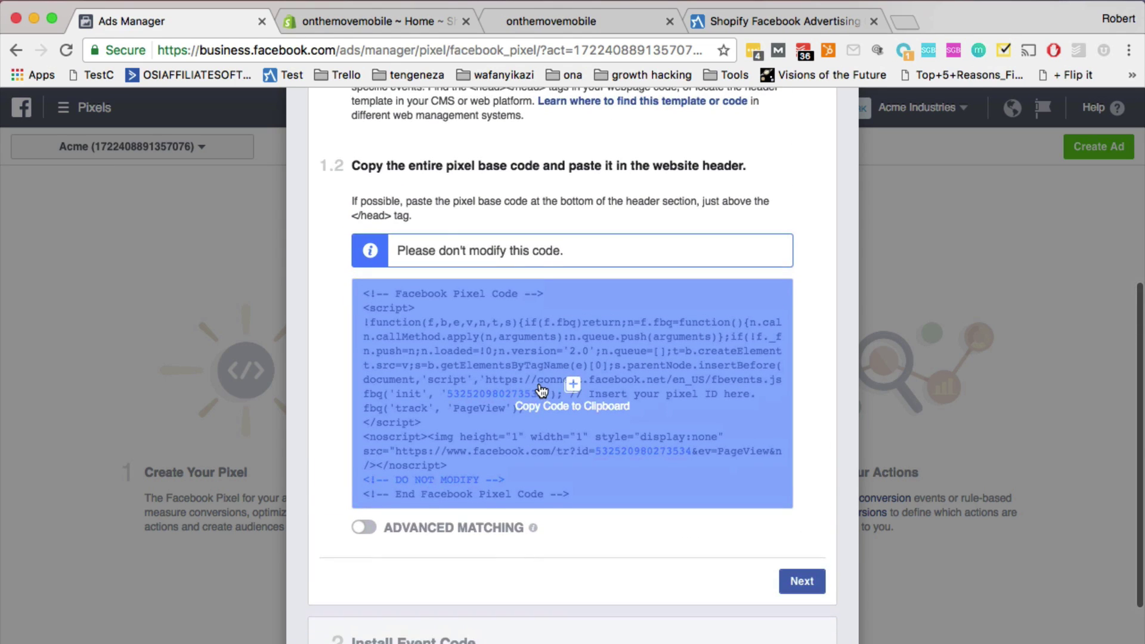
pyautogui.click(544, 389)
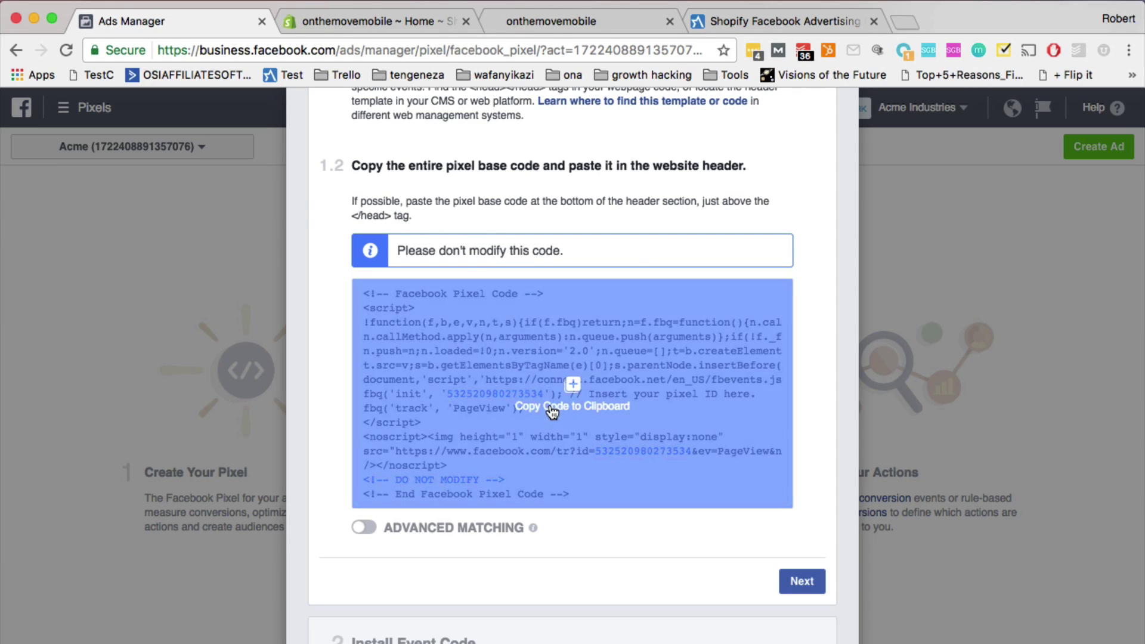
pyautogui.click(465, 399)
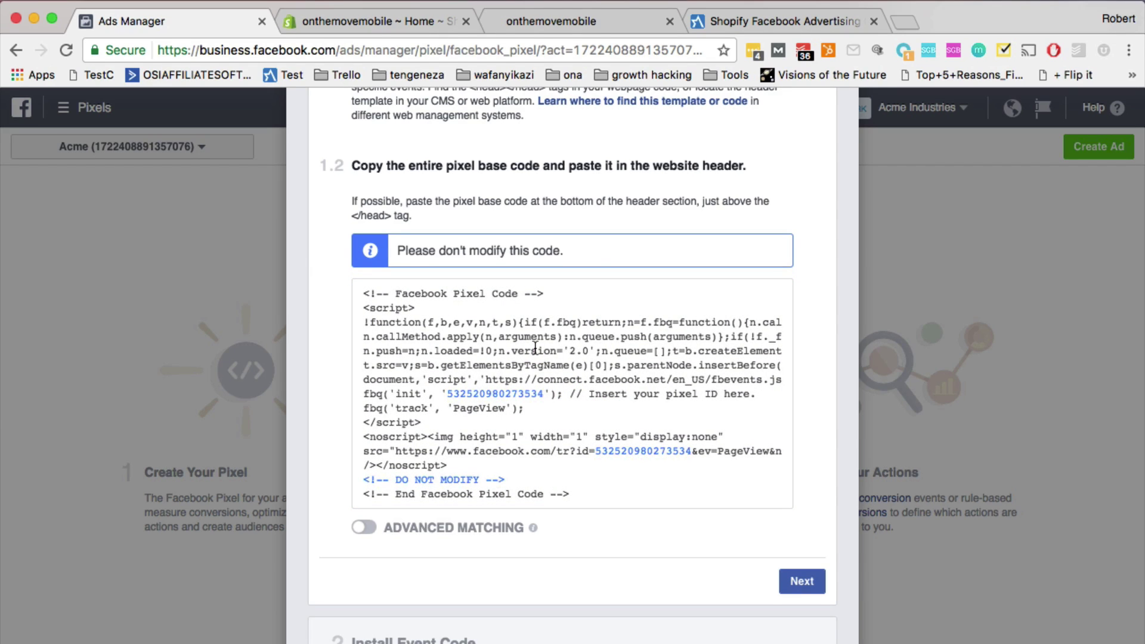
pyautogui.scroll(-1, 535, 348)
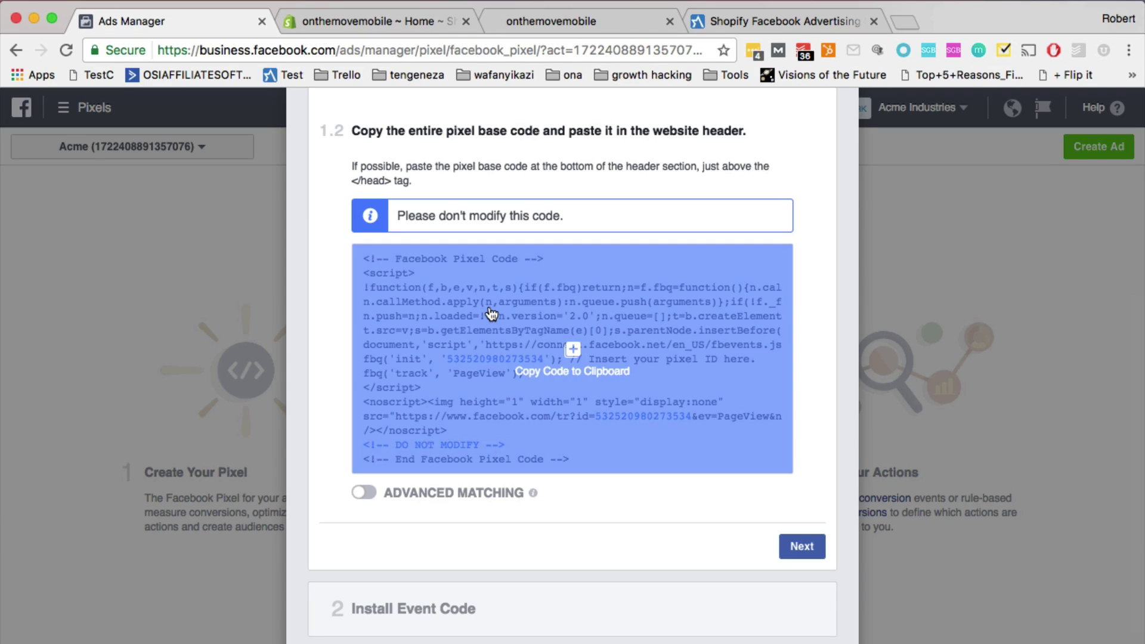
# Open theme.liquid under Layout in the Simple theme's HTML/CSS code editor.
pyautogui.hotkey('ctrl', 'Tab')
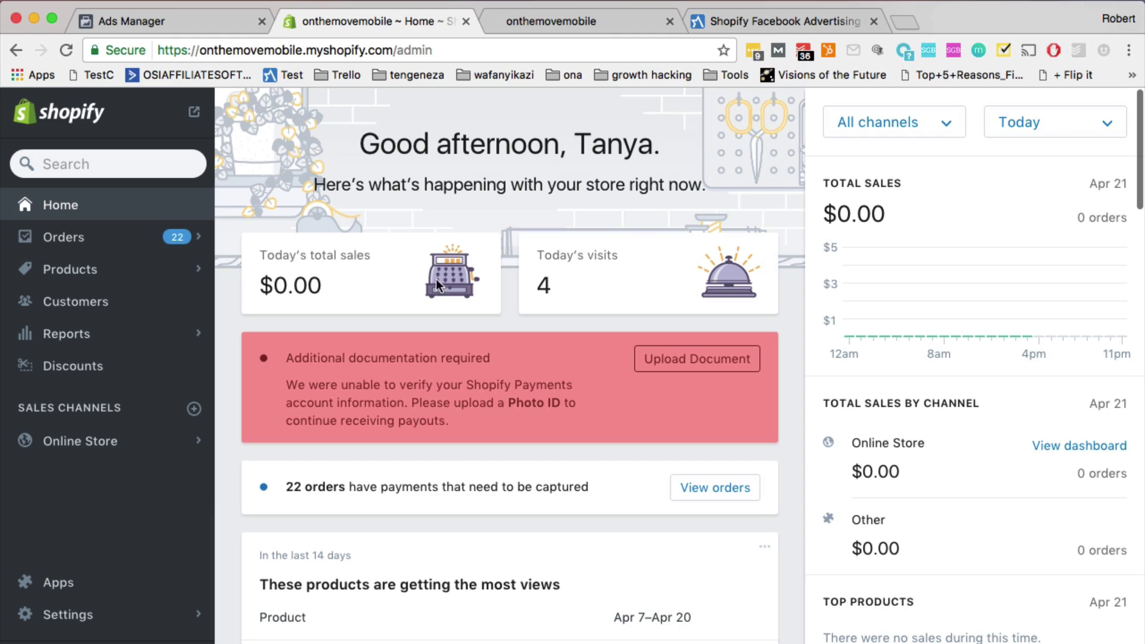
pyautogui.click(96, 440)
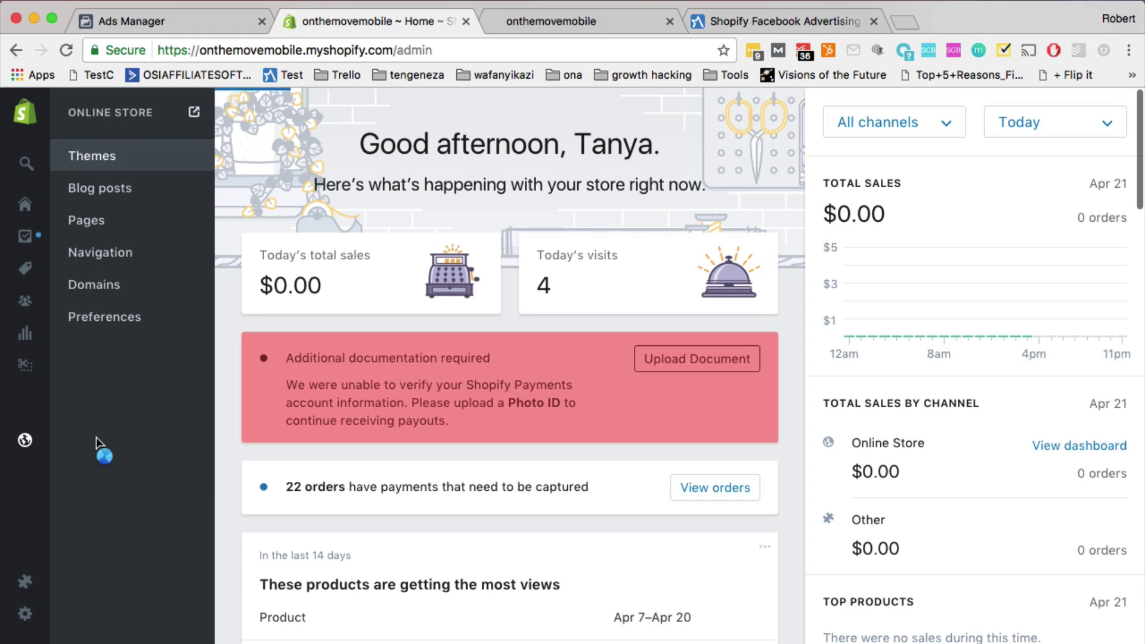
pyautogui.click(108, 158)
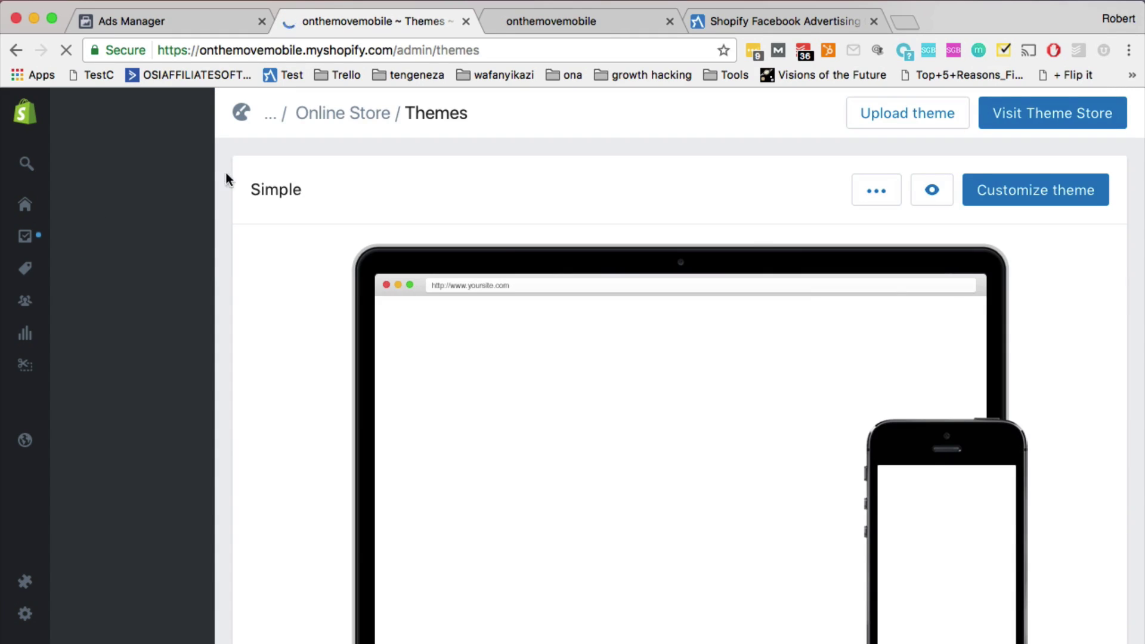
pyautogui.click(873, 191)
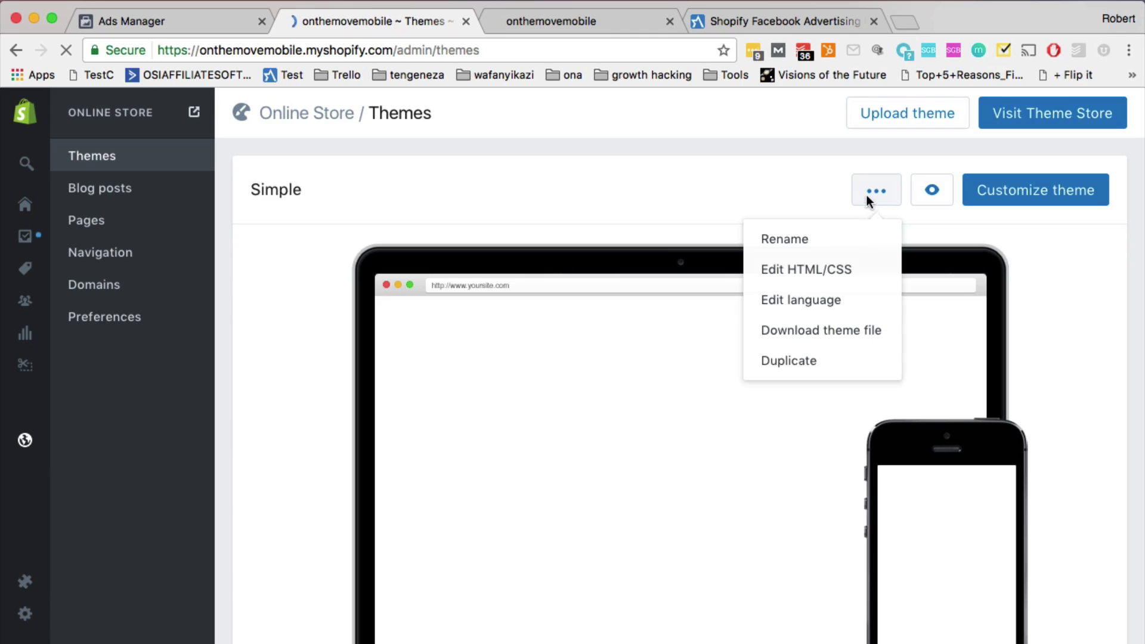
pyautogui.click(798, 272)
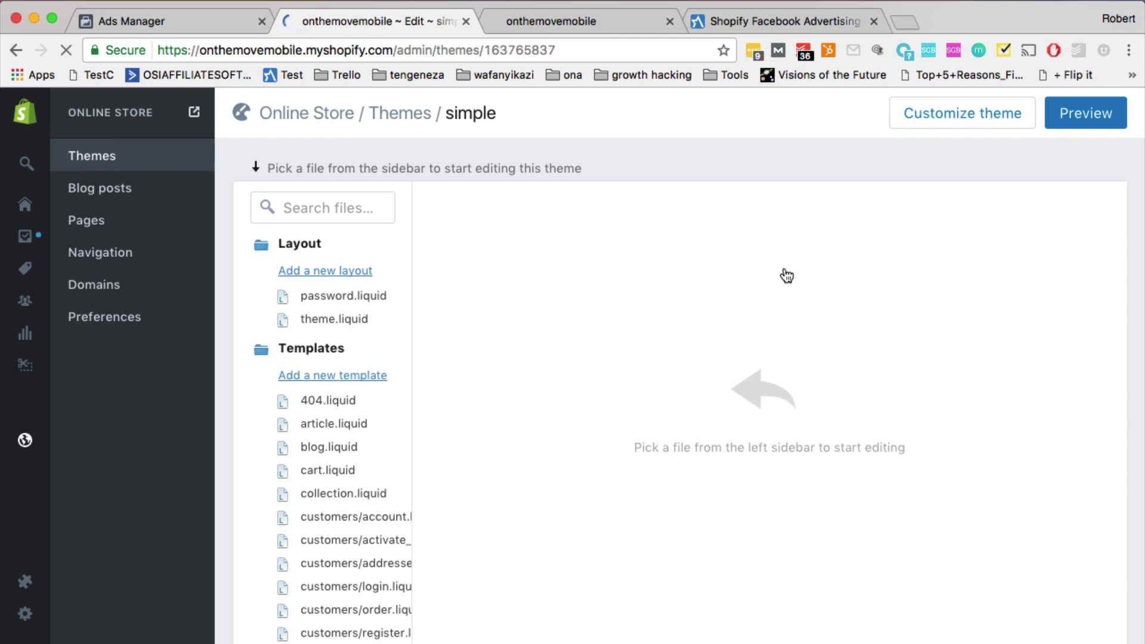
pyautogui.click(346, 325)
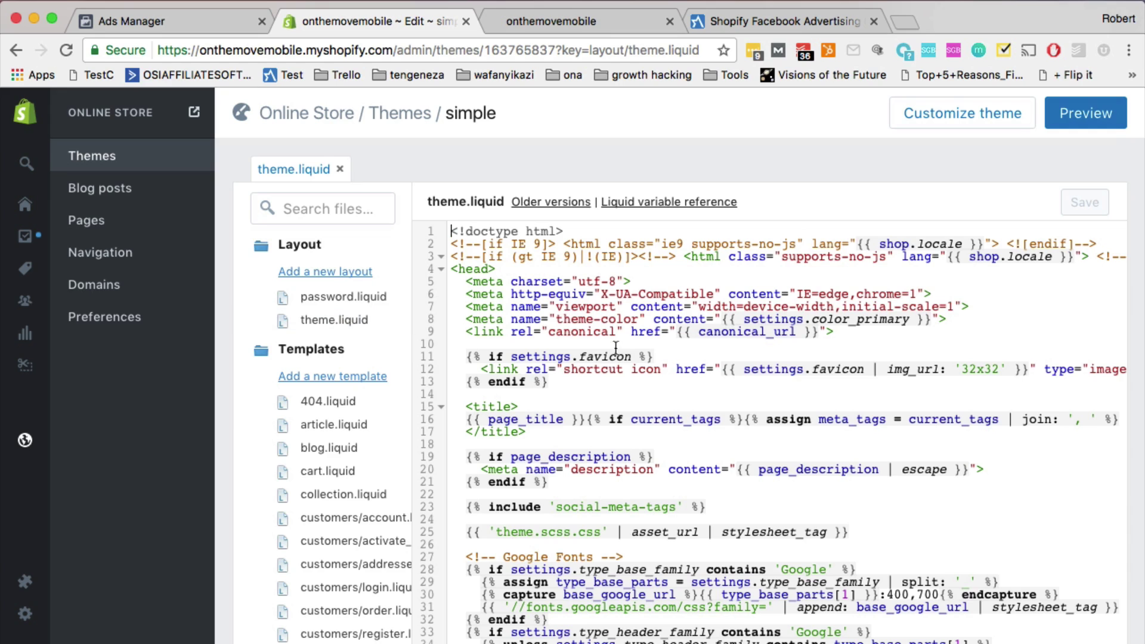
pyautogui.scroll(-10, 604, 458)
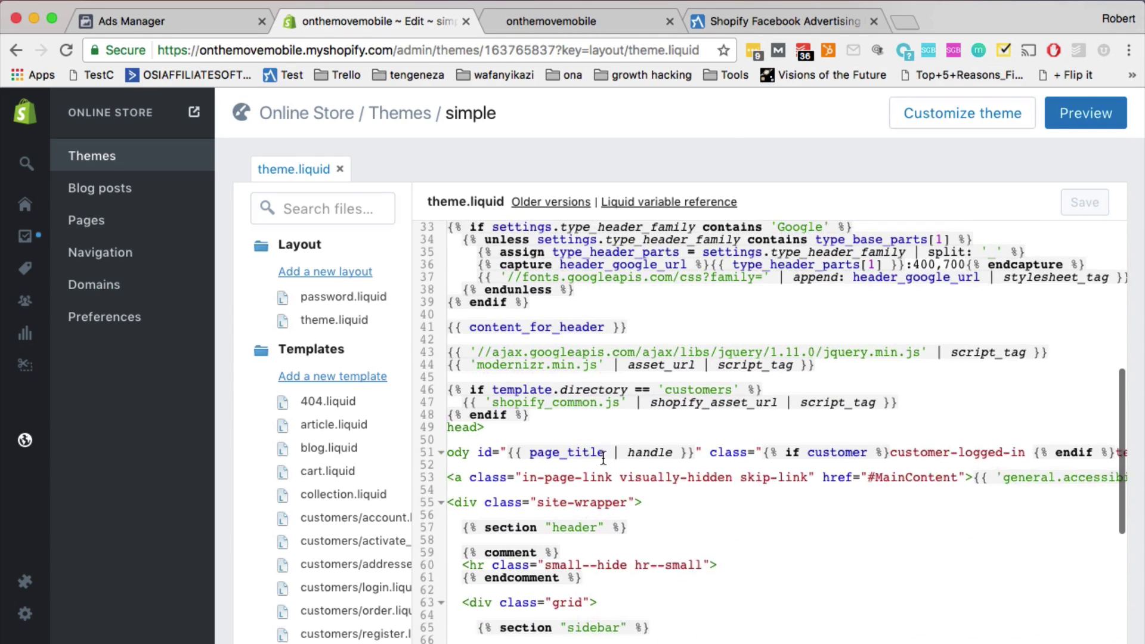
pyautogui.scroll(-5, 604, 458)
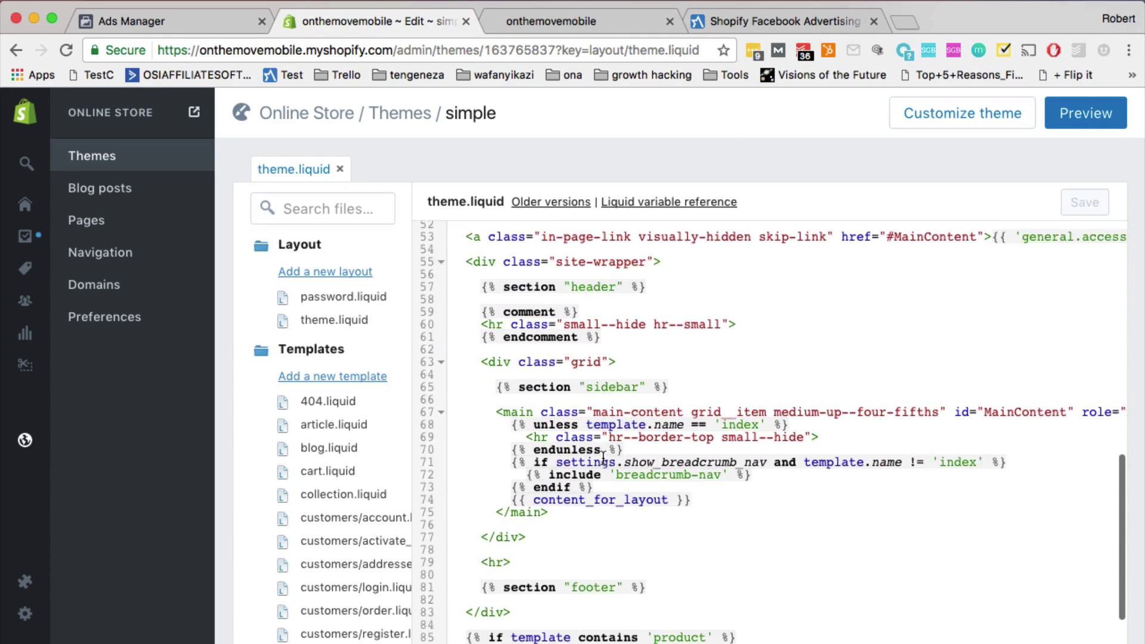
pyautogui.scroll(-2, 604, 459)
pyautogui.scroll(8, 603, 458)
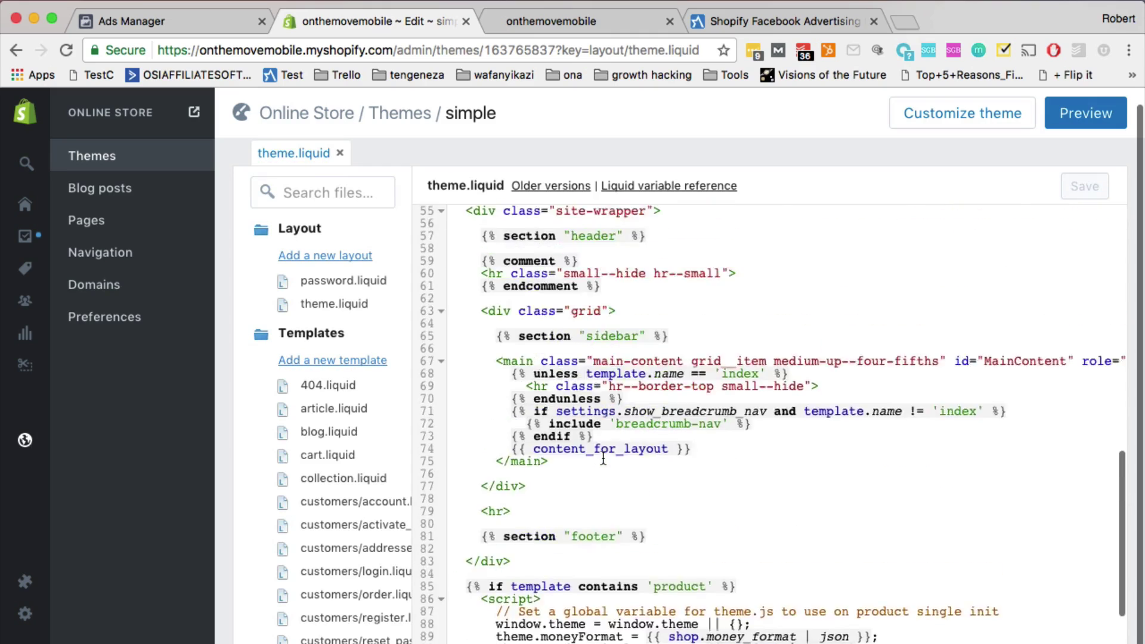
pyautogui.scroll(1, 604, 458)
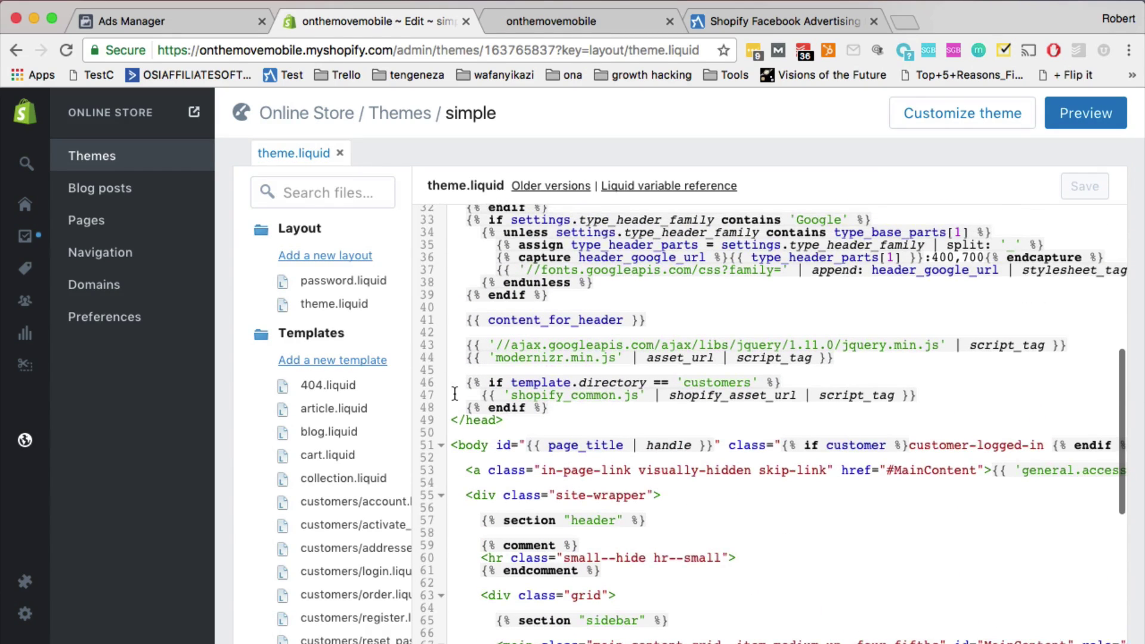
pyautogui.click(454, 424)
pyautogui.press('Return')
pyautogui.press('Return')
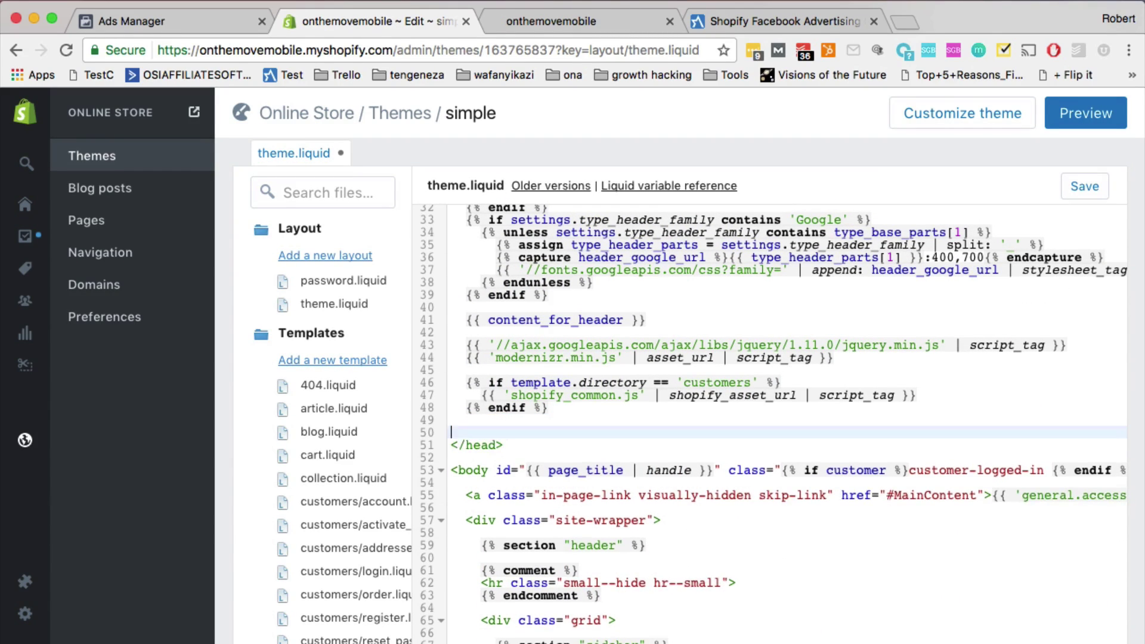
pyautogui.press('Return')
pyautogui.press('Return')
pyautogui.press('Up')
pyautogui.press('Up')
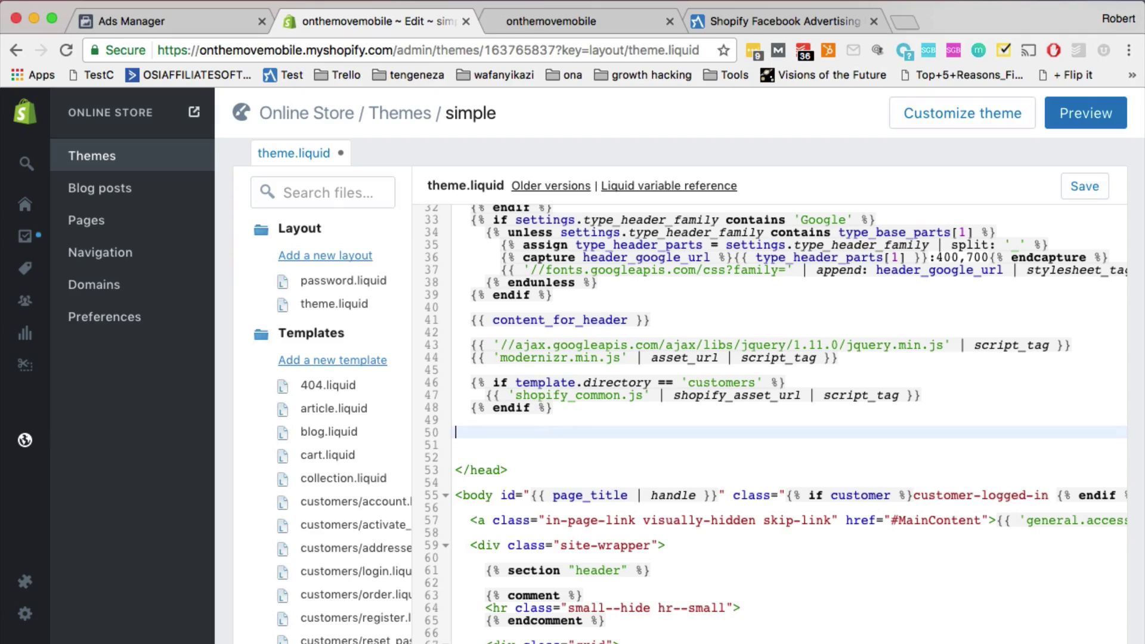
pyautogui.press('super+v')
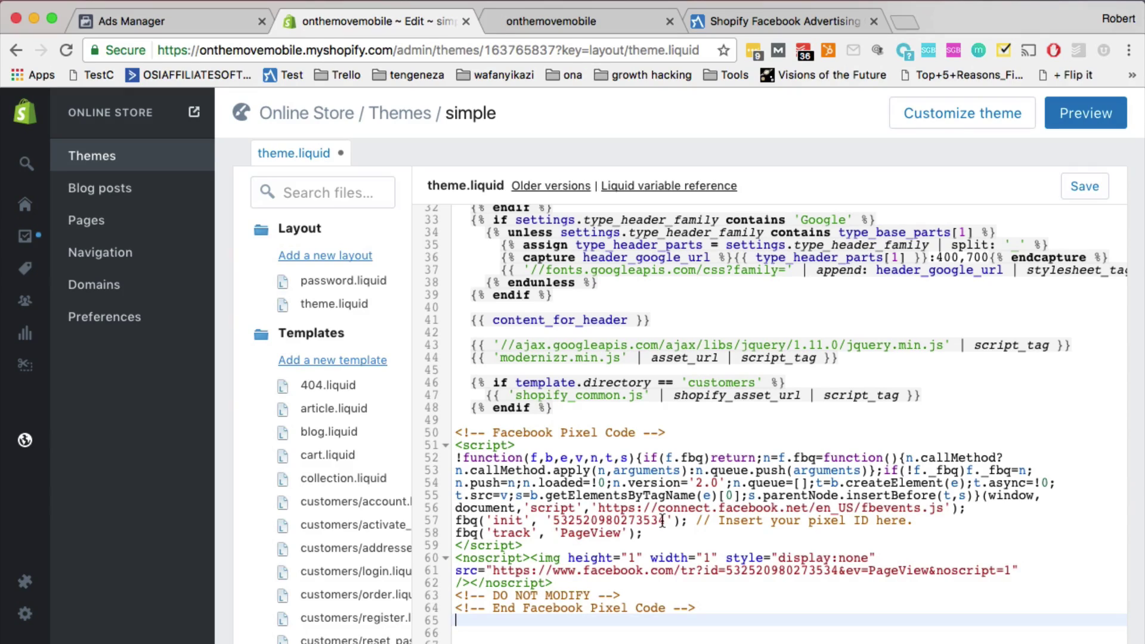
pyautogui.moveTo(666, 520); pyautogui.dragTo(552, 521)
pyautogui.press('super+c')
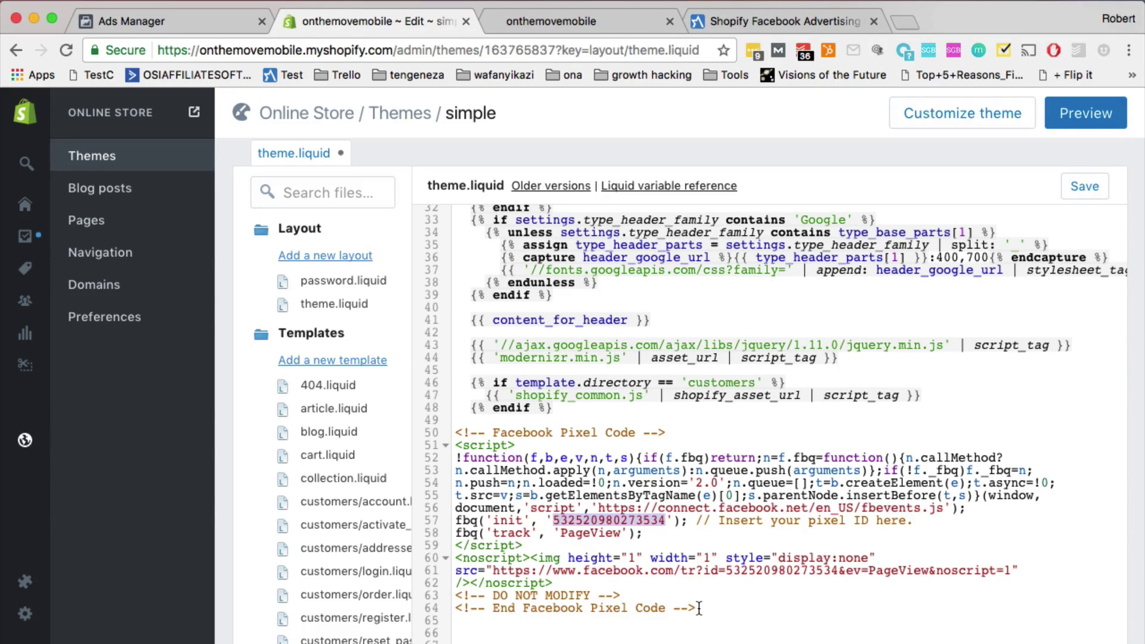
pyautogui.moveTo(696, 608); pyautogui.dragTo(450, 435)
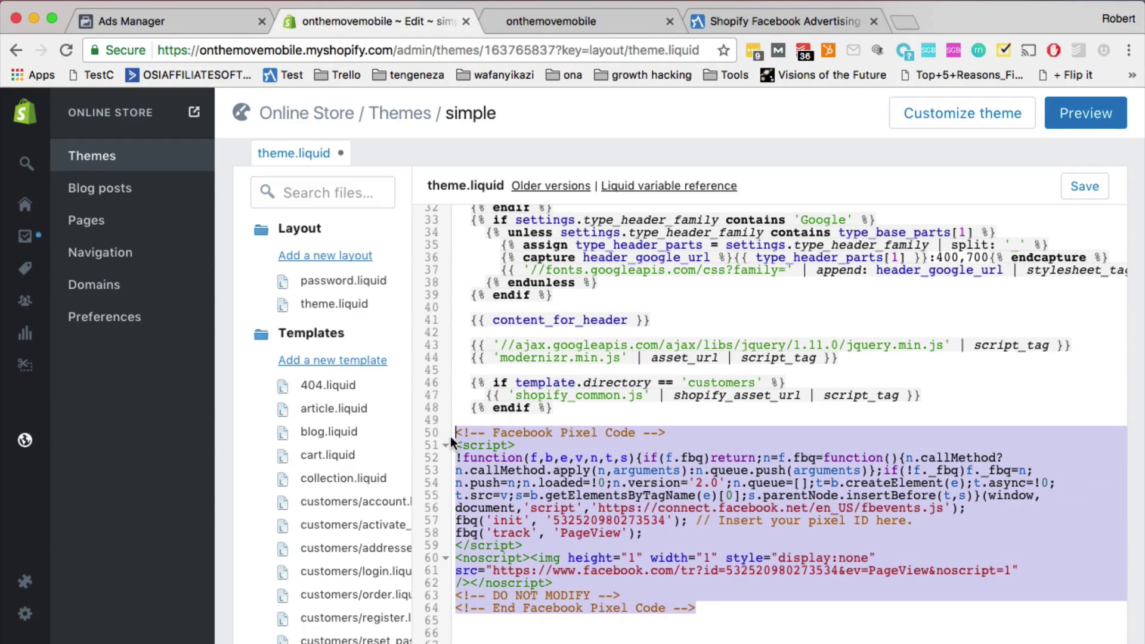
pyautogui.press('BackSpace')
pyautogui.press('BackSpace')
pyautogui.press('Delete')
pyautogui.press('Delete')
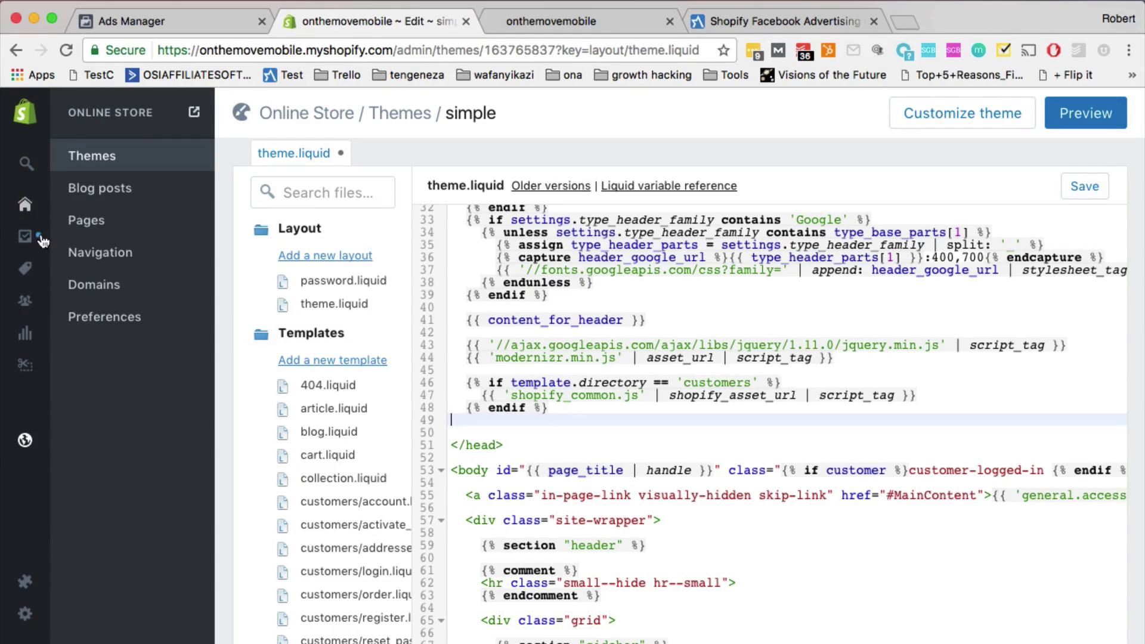
# Leave the code editor without saving theme.liquid and open Online Store Preferences.
pyautogui.moveTo(34, 197)
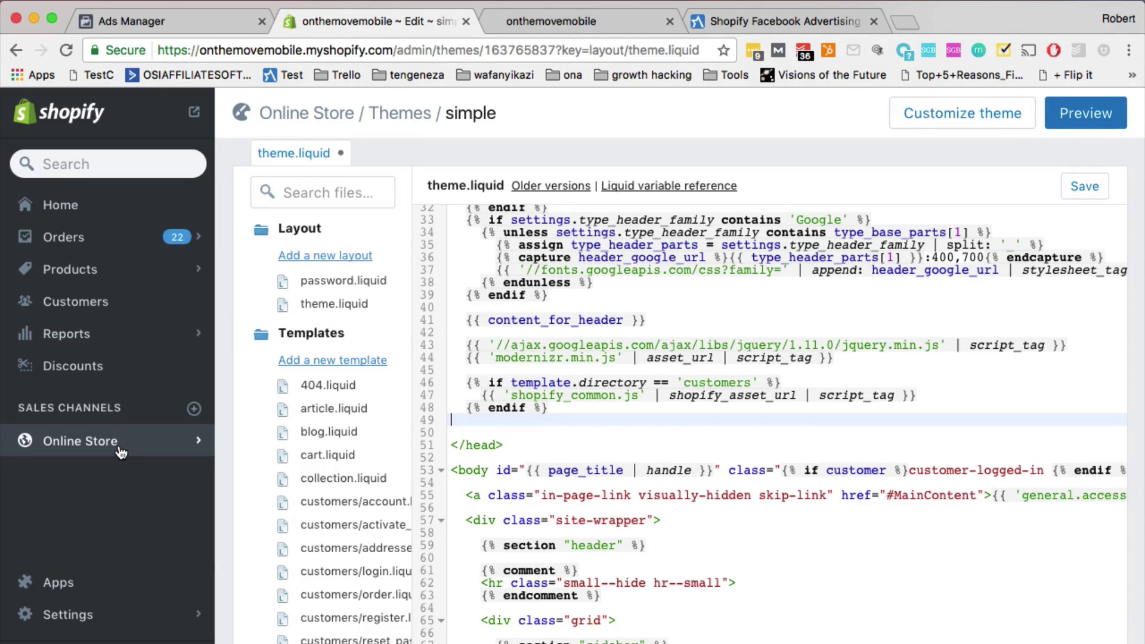
pyautogui.click(156, 446)
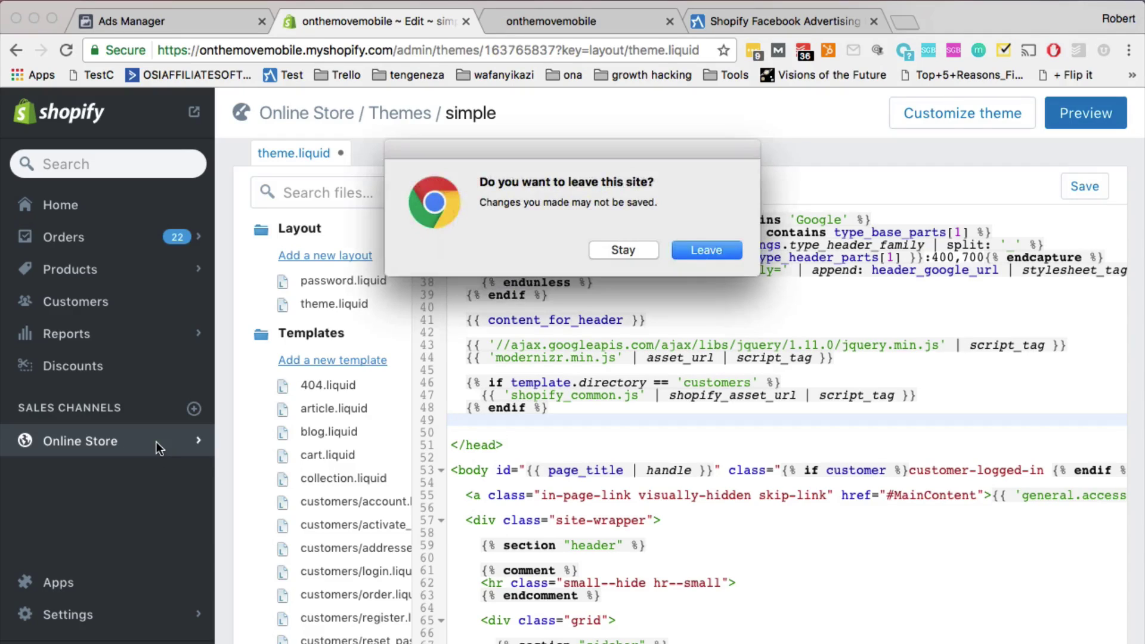
pyautogui.click(706, 250)
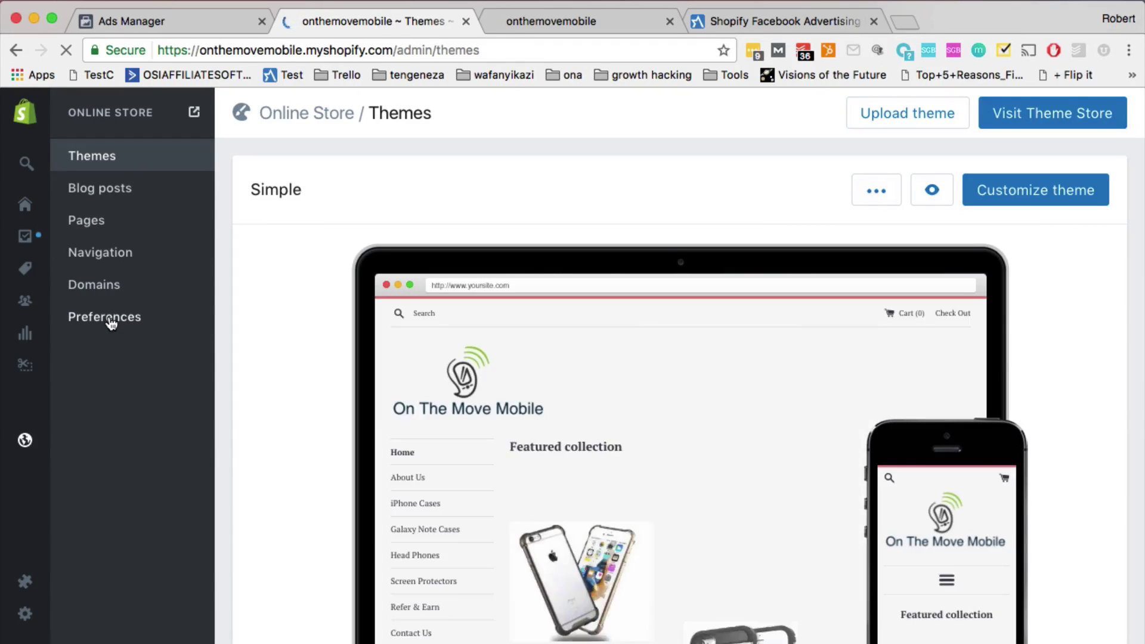
pyautogui.click(111, 321)
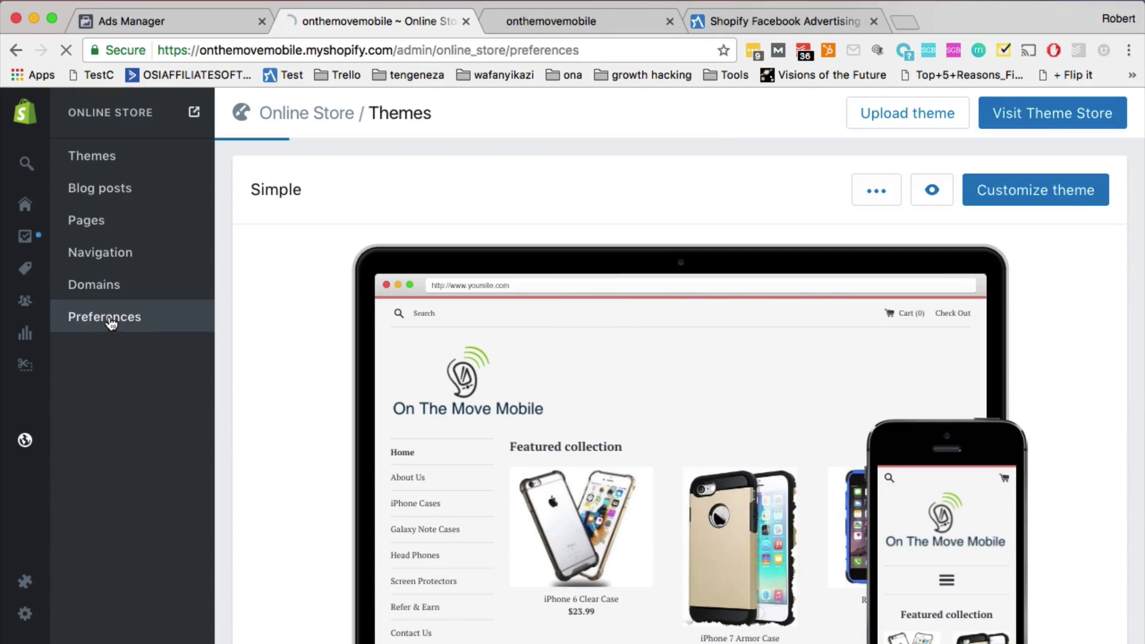
# Paste the pixel ID into the Facebook Pixel ID preference field and save it.
pyautogui.scroll(-5, 485, 573)
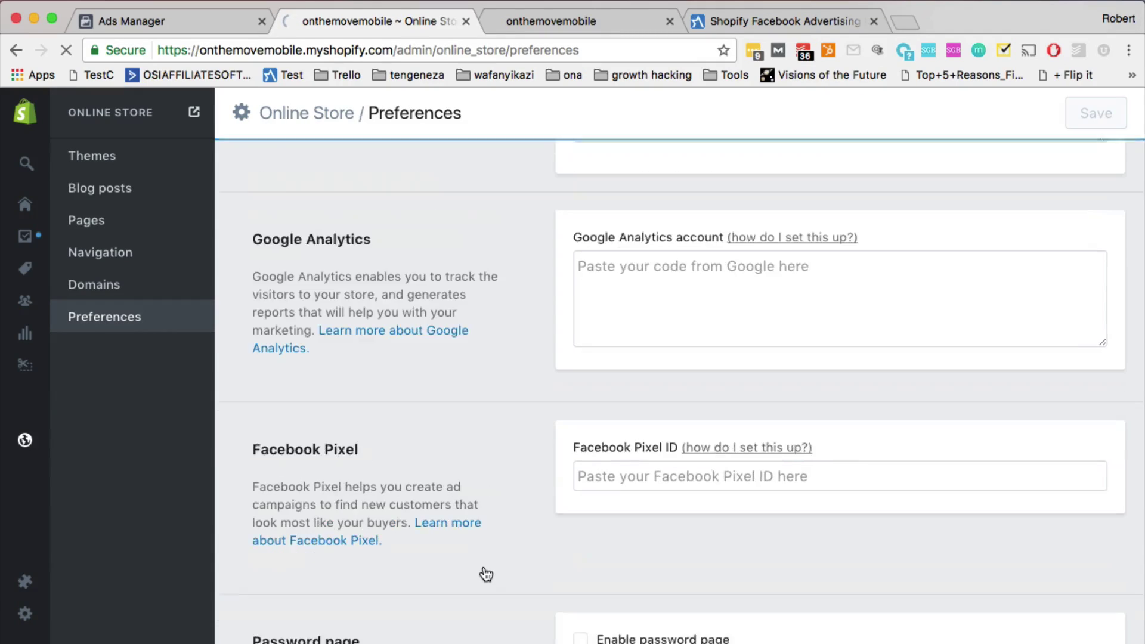
pyautogui.click(588, 406)
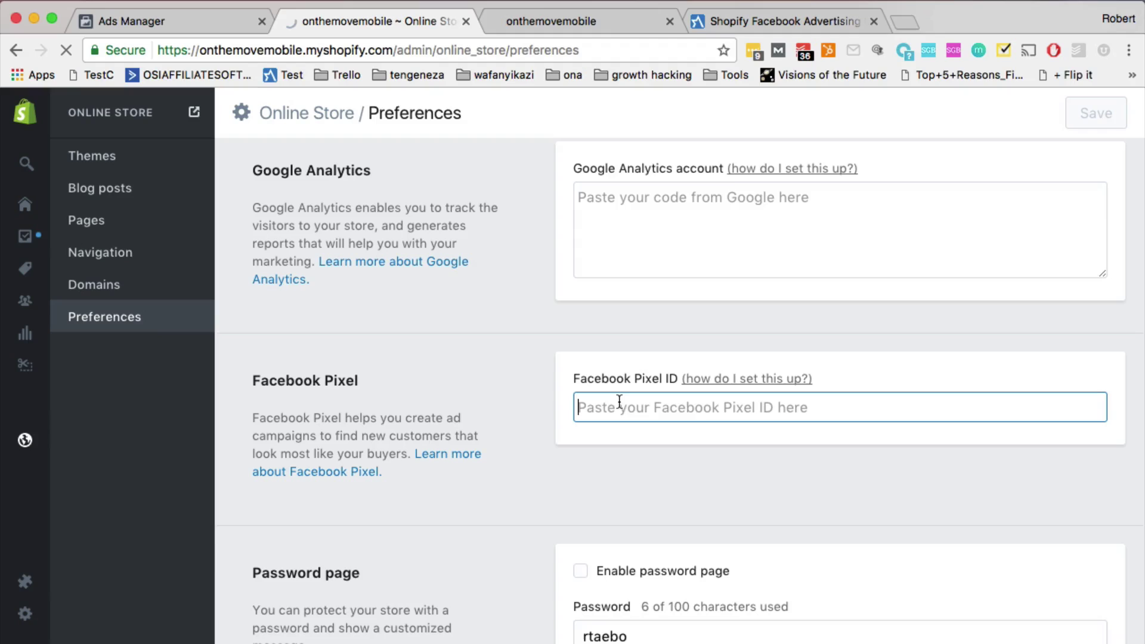
pyautogui.press('super+v')
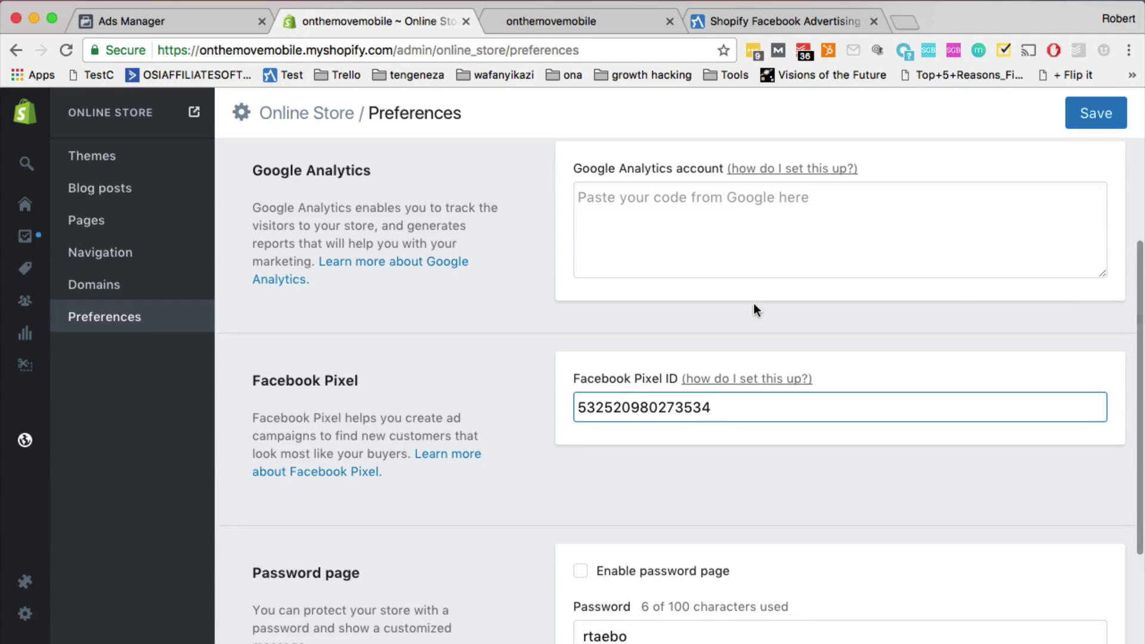
pyautogui.click(1103, 117)
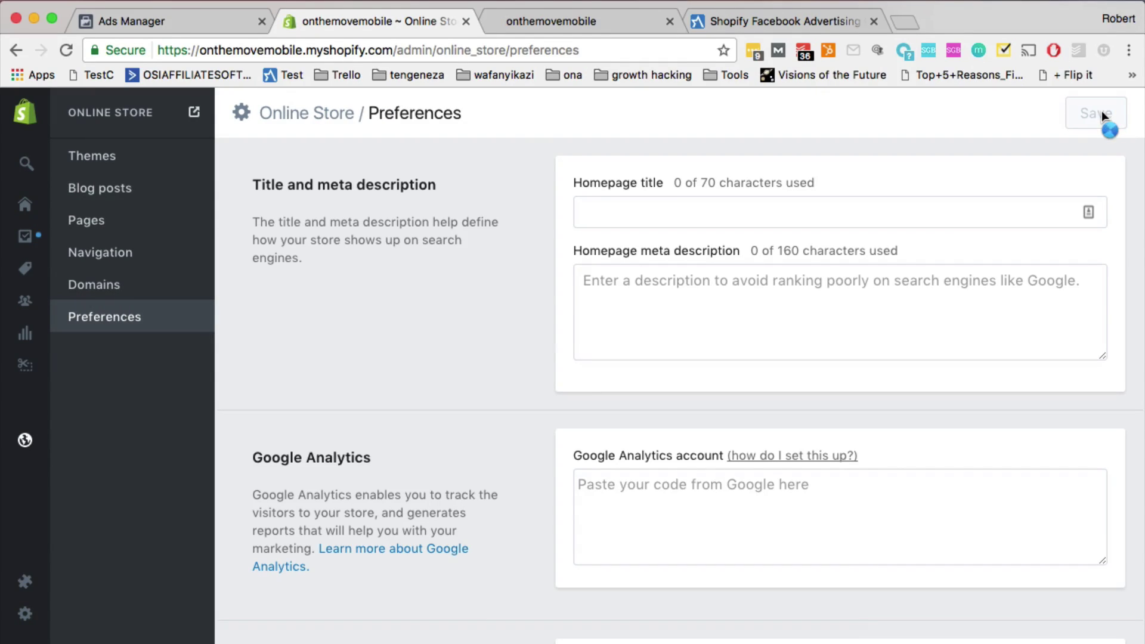
pyautogui.hotkey('ctrl', 'Tab')
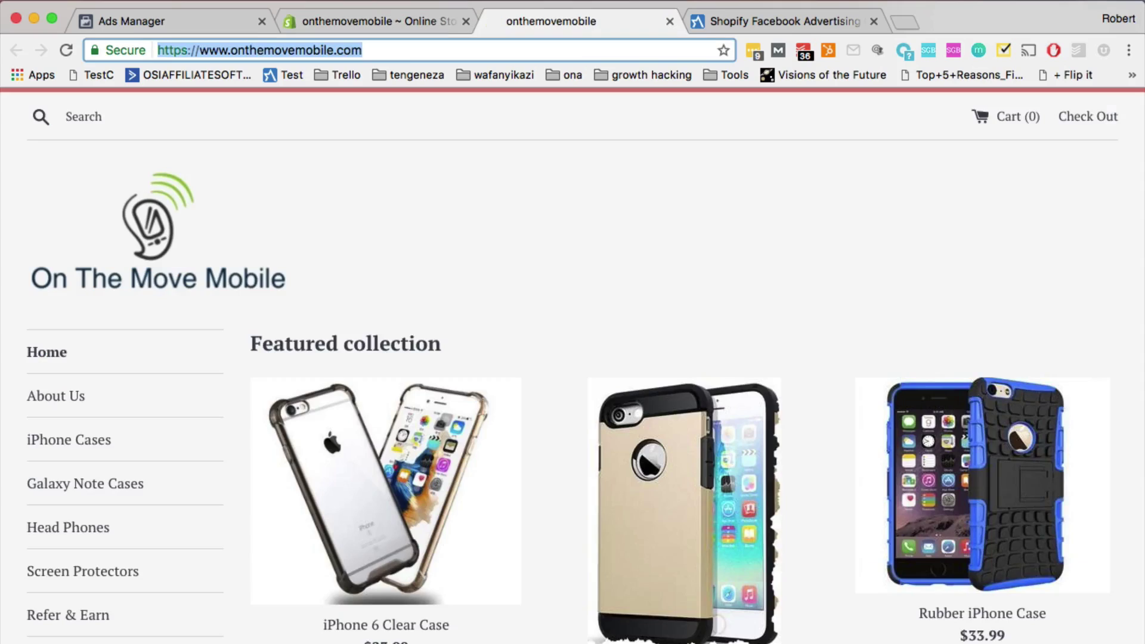
pyautogui.press('Return')
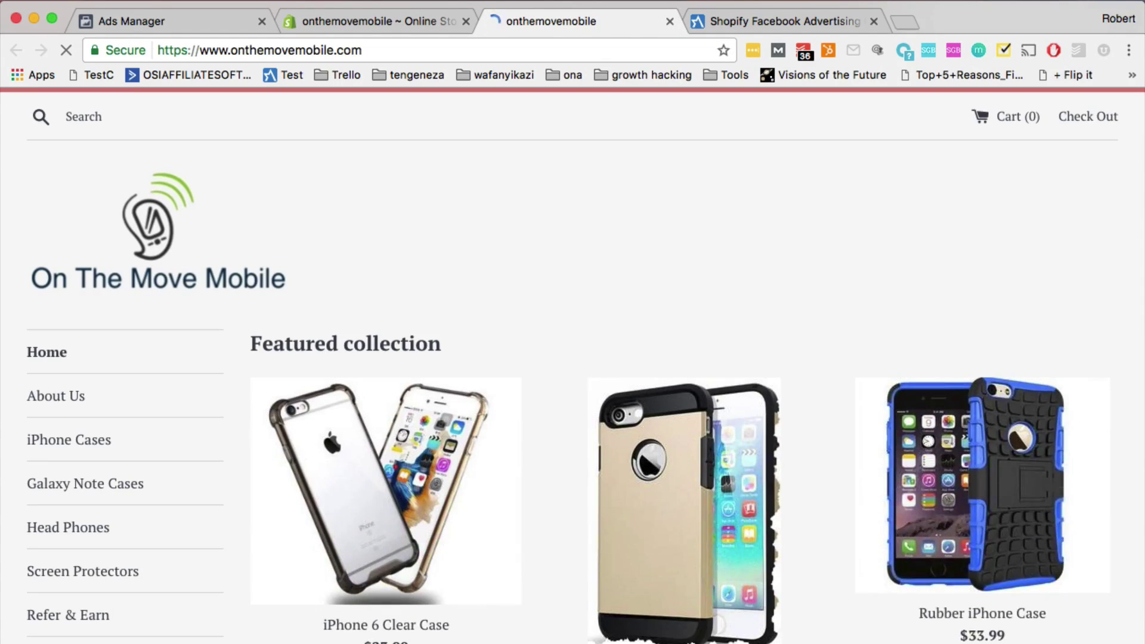
pyautogui.press('super+alt+u')
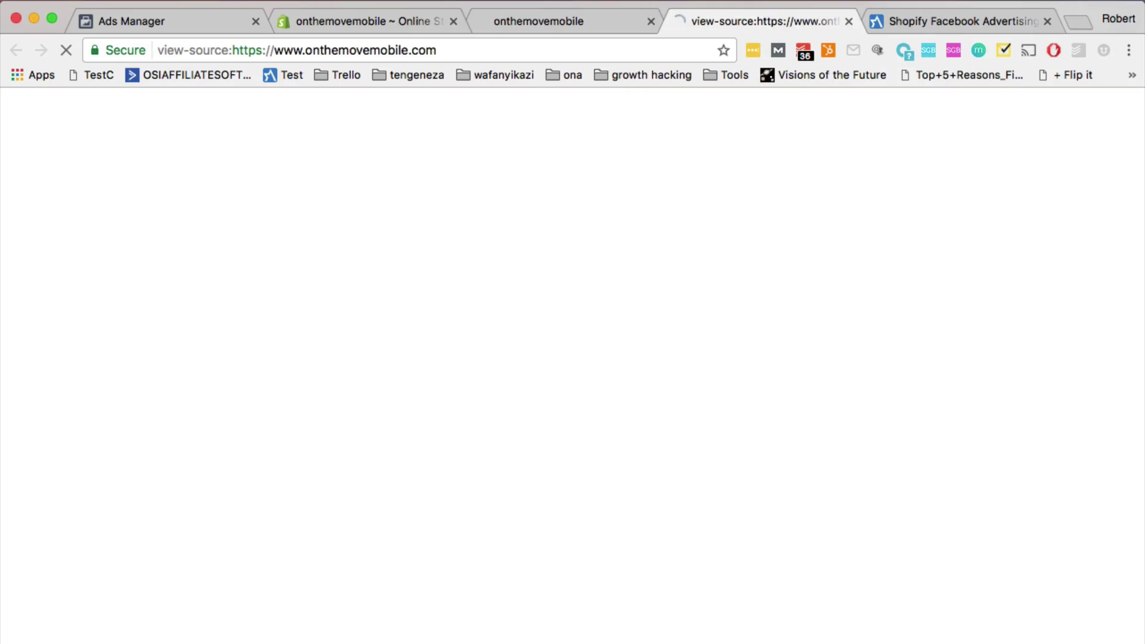
pyautogui.press('super+f')
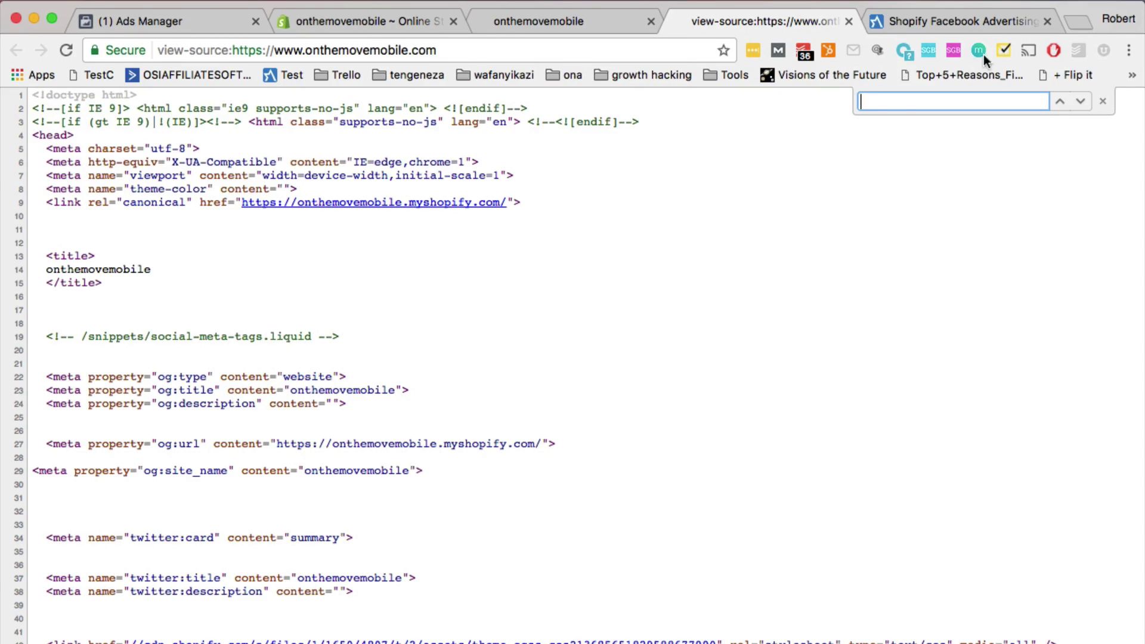
pyautogui.press('super+v')
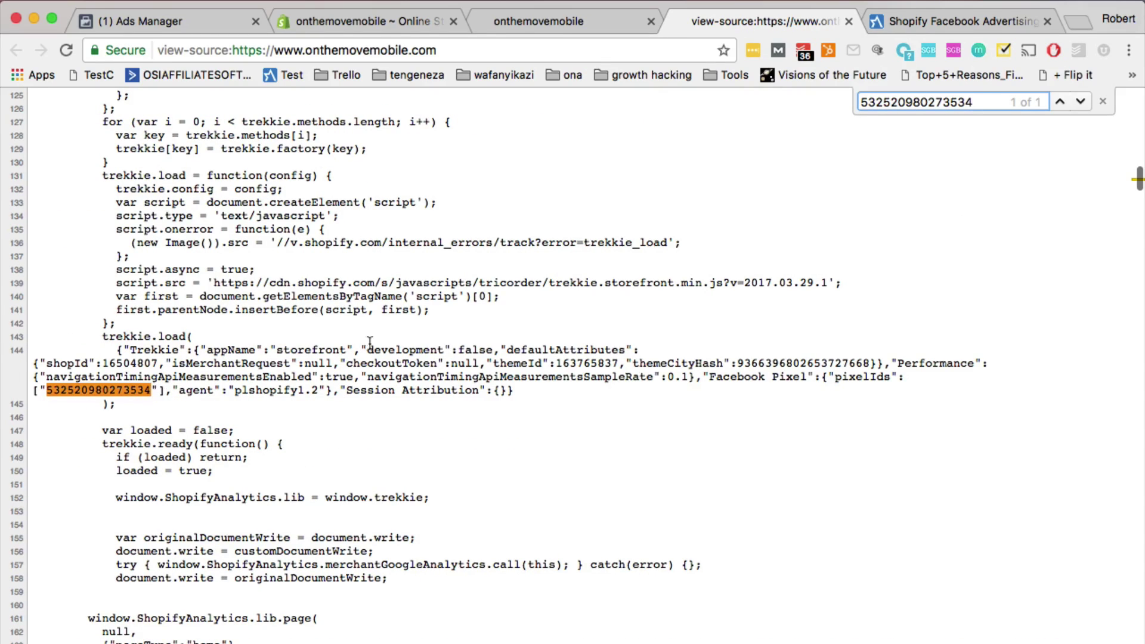
pyautogui.moveTo(709, 377); pyautogui.dragTo(755, 383)
pyautogui.hotkey('ctrl', 'shift', 'Tab')
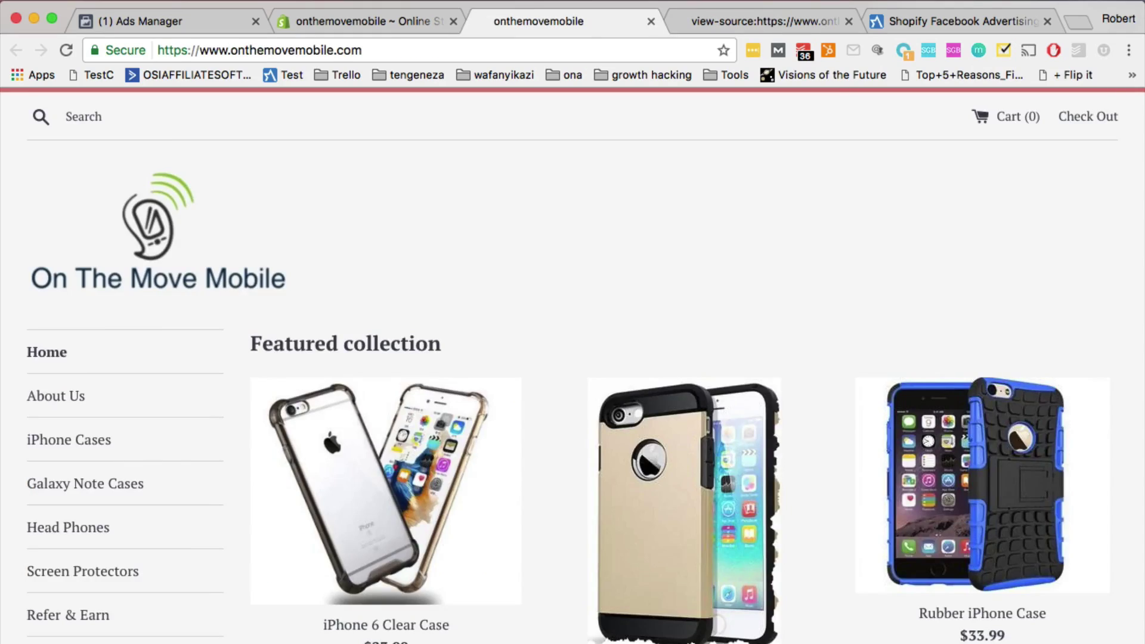
pyautogui.hotkey('ctrl', 'Tab')
pyautogui.press('super+w')
pyautogui.hotkey('ctrl', 'shift', 'Tab')
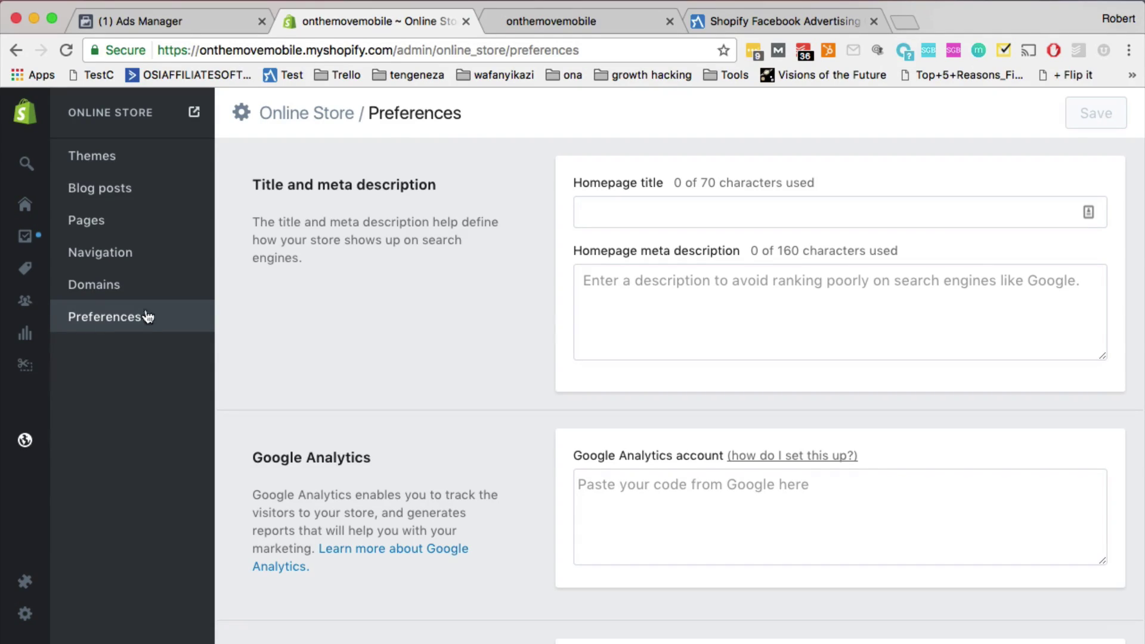
# Check the saved pixel ID, visit Themes, then return to the Shopify Facebook Advertising guide.
pyautogui.scroll(-5, 449, 564)
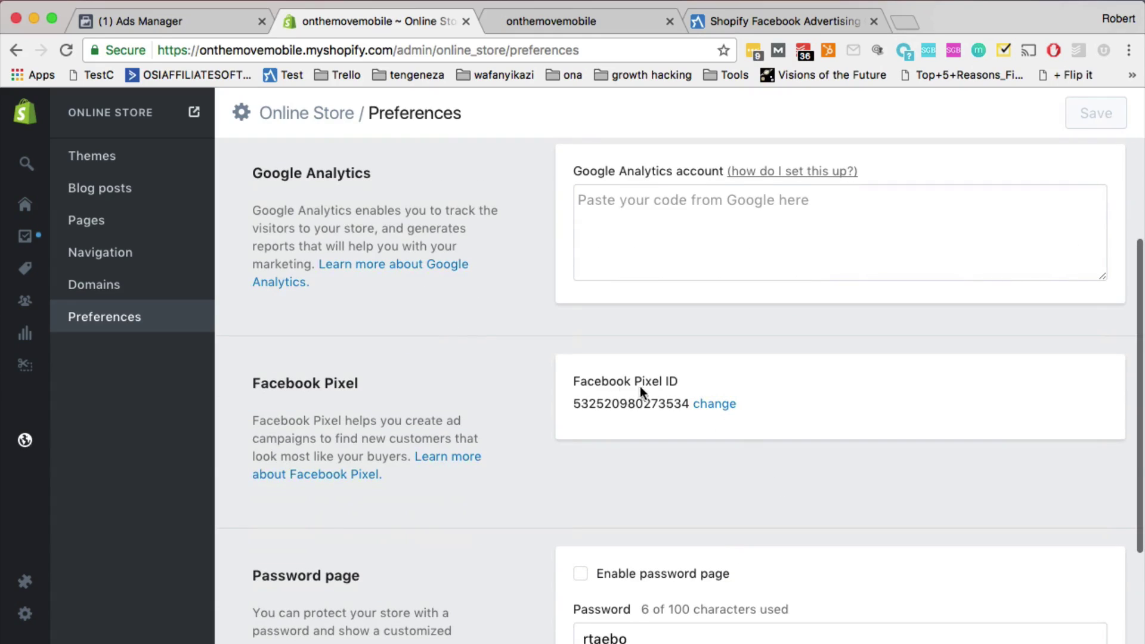
pyautogui.scroll(3, 260, 291)
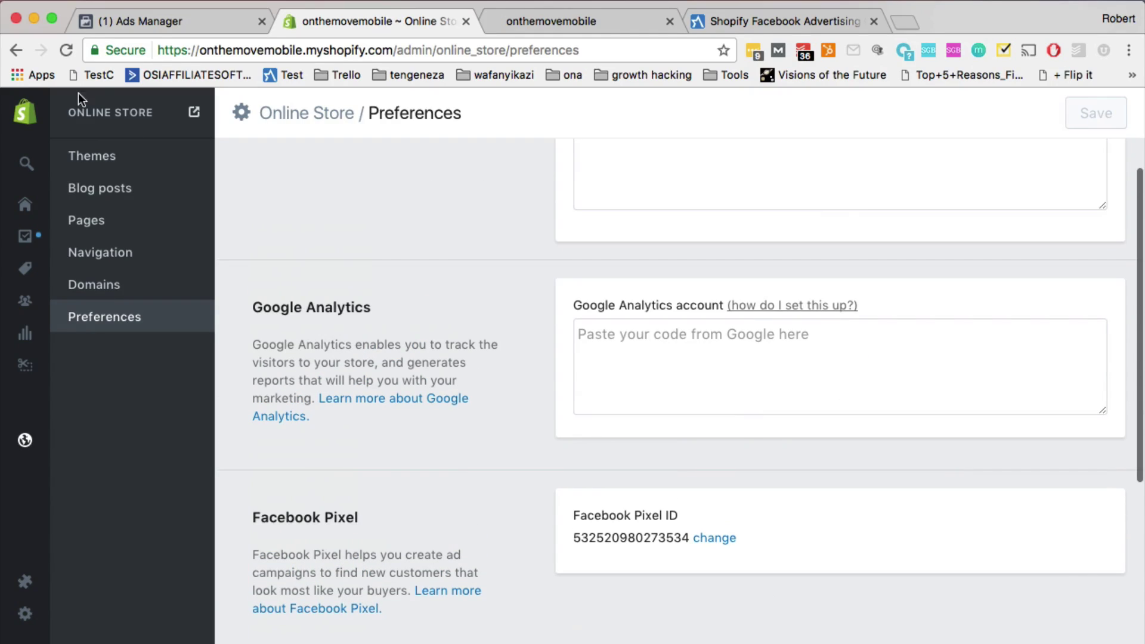
pyautogui.click(92, 156)
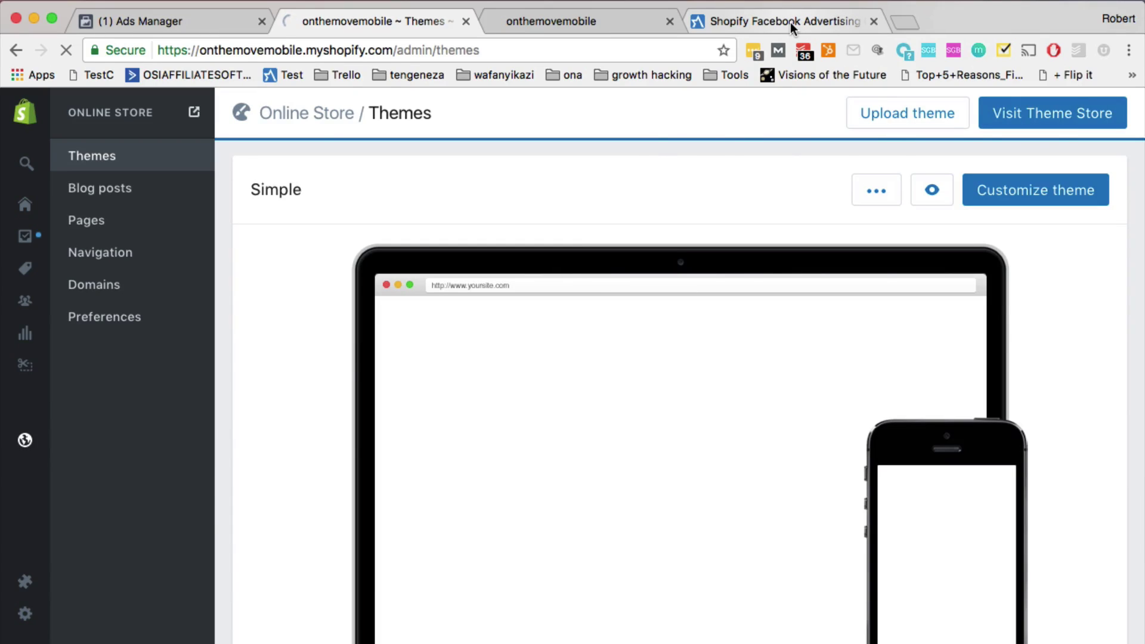
pyautogui.click(790, 23)
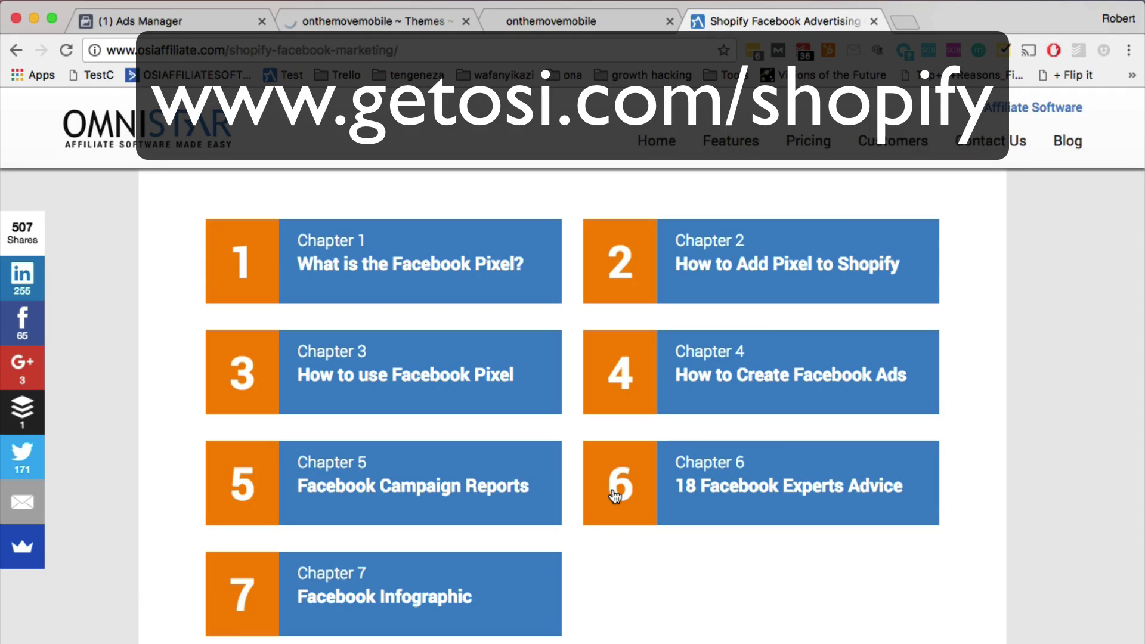